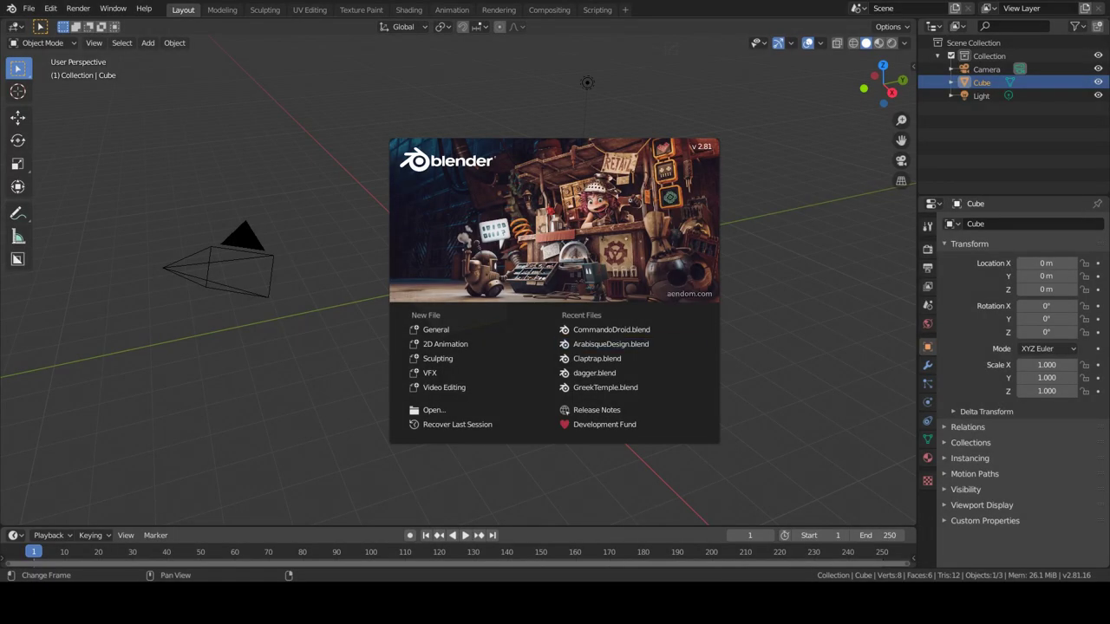
- Close the splash, enter Edit Mode and slide a vertical edge loop near the cube's left side
{"action": "key", "text": "Escape"}
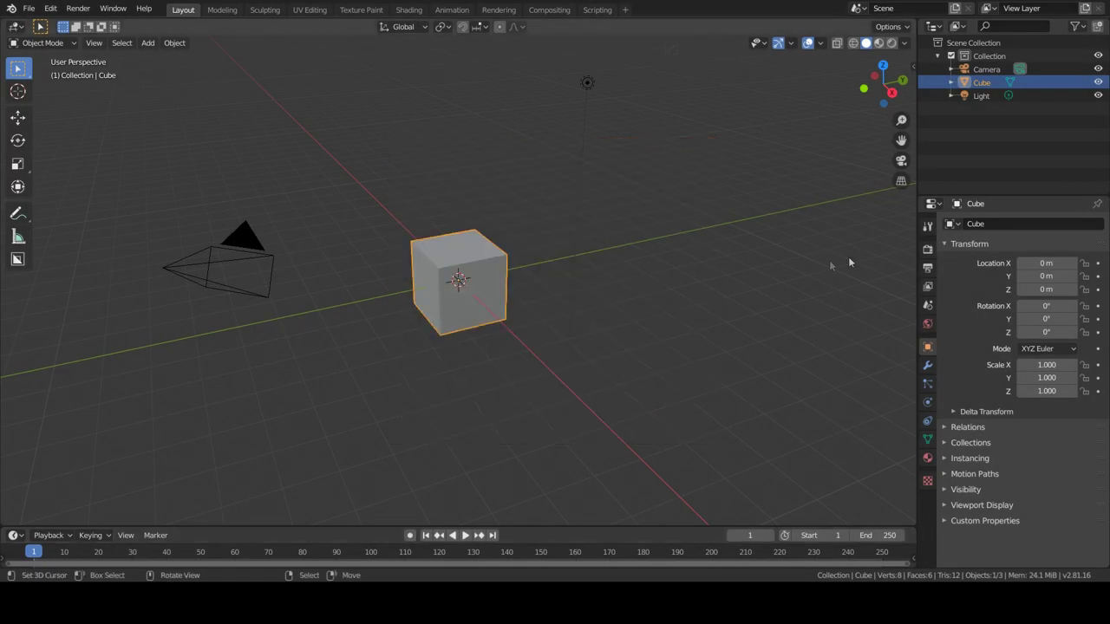
{"action": "scroll", "coordinate": [496, 311], "scroll_direction": "up", "scroll_amount": 4}
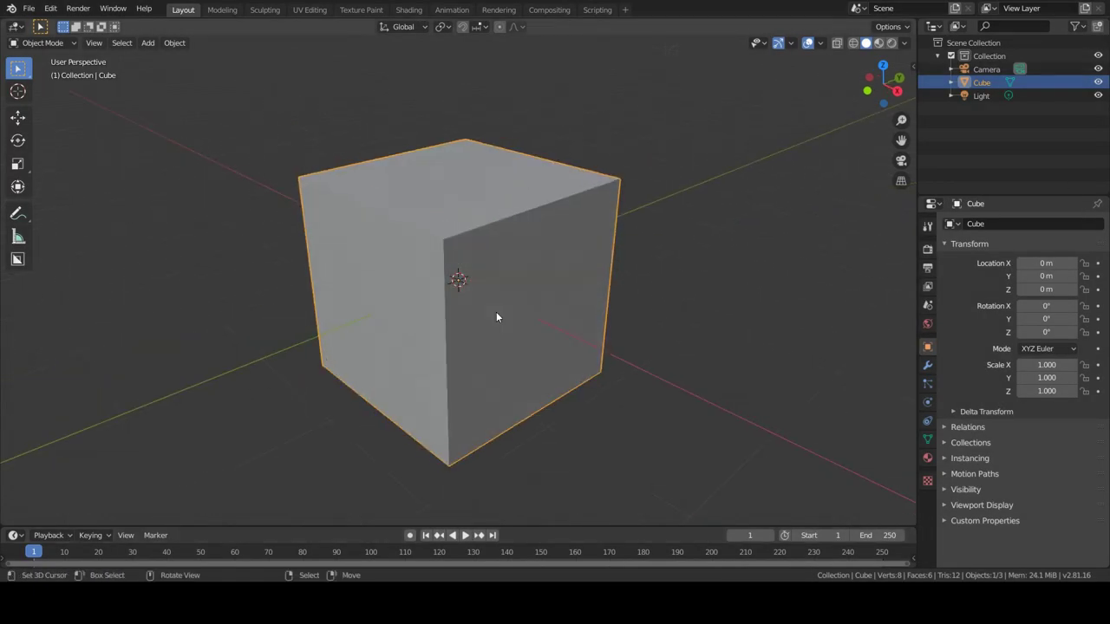
{"action": "key", "text": "Tab"}
{"action": "scroll", "coordinate": [498, 315], "scroll_direction": "up", "scroll_amount": 3}
{"action": "left_click", "coordinate": [464, 165]}
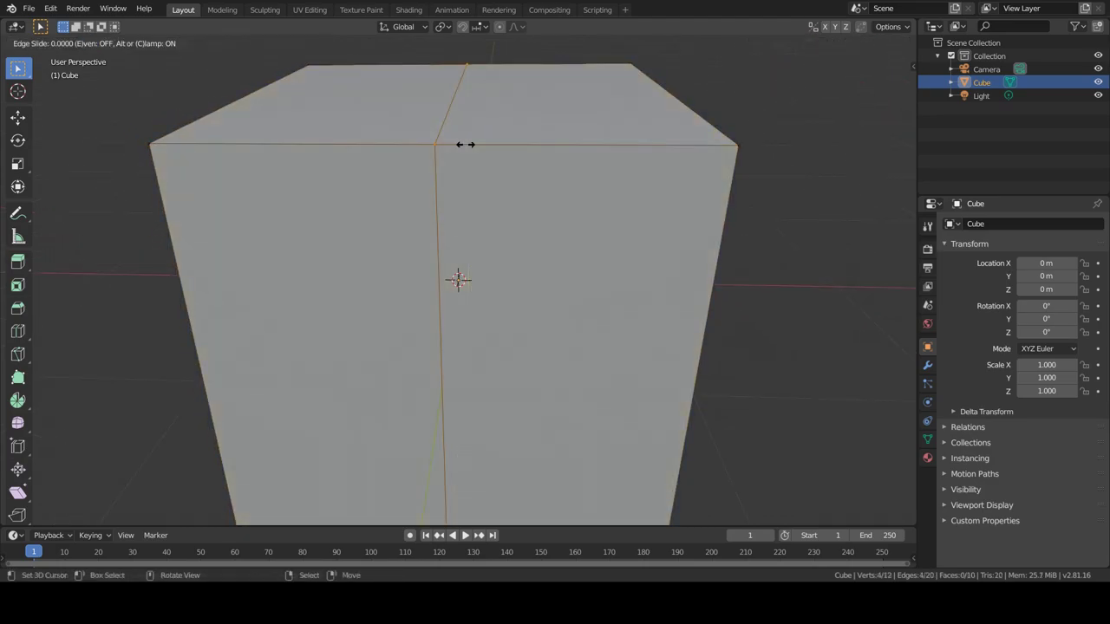
{"action": "right_click", "coordinate": [460, 144]}
{"action": "key", "text": "g"}
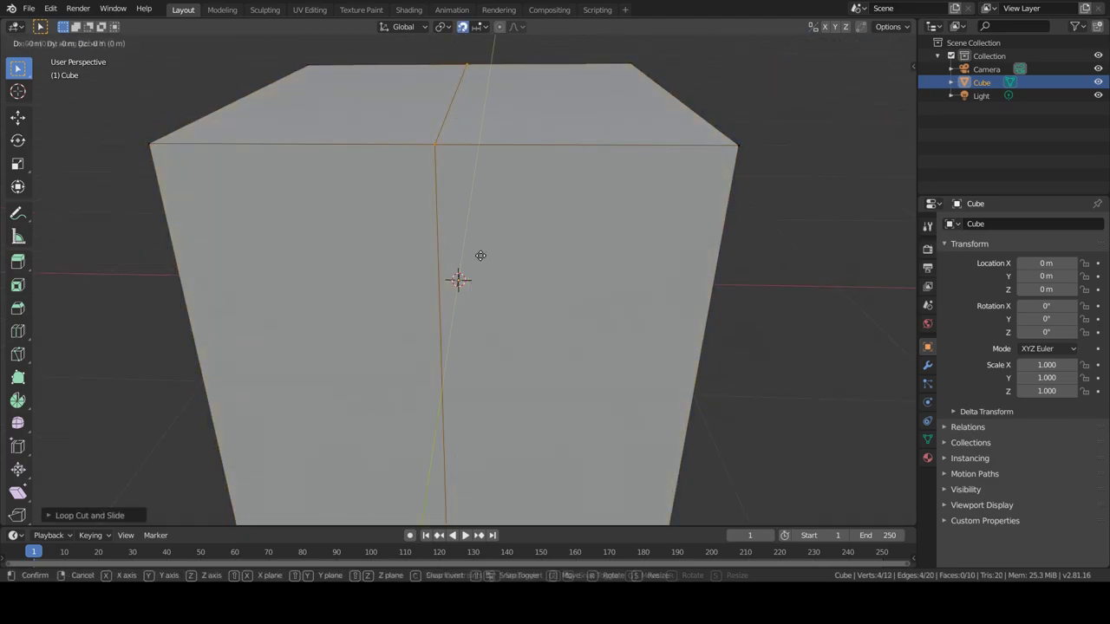
{"action": "left_click", "coordinate": [390, 262]}
- Add an edge loop across the front and top, sliding it along Y near the back edge
{"action": "middle_click_drag", "start_coordinate": [416, 257], "coordinate": [522, 255]}
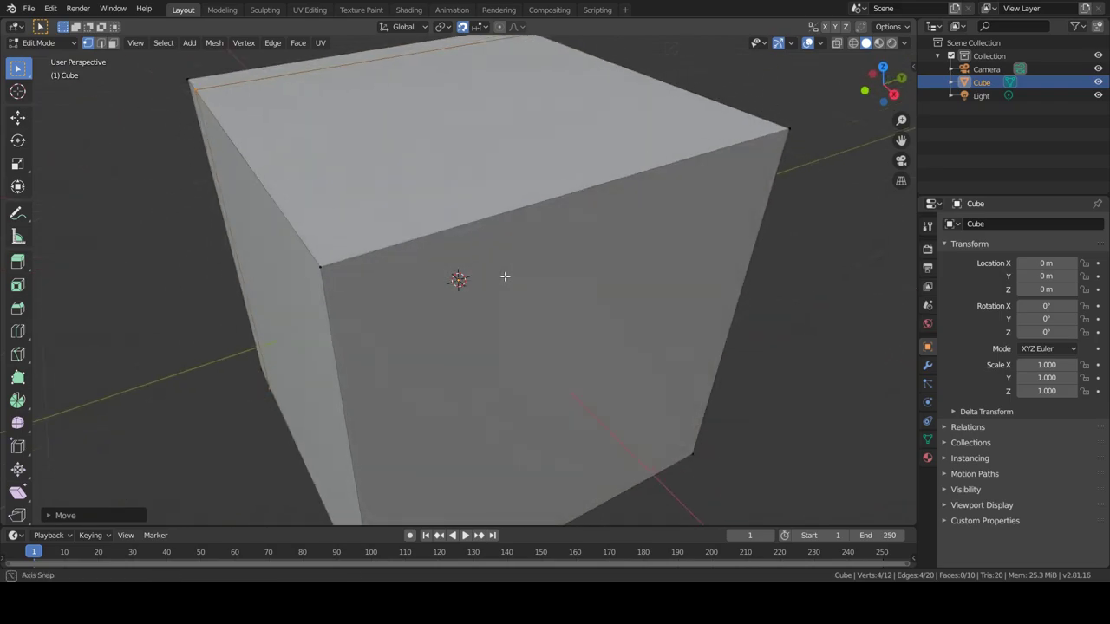
{"action": "left_click", "coordinate": [507, 213]}
{"action": "right_click", "coordinate": [507, 208]}
{"action": "key", "text": "g"}
{"action": "key", "text": "y"}
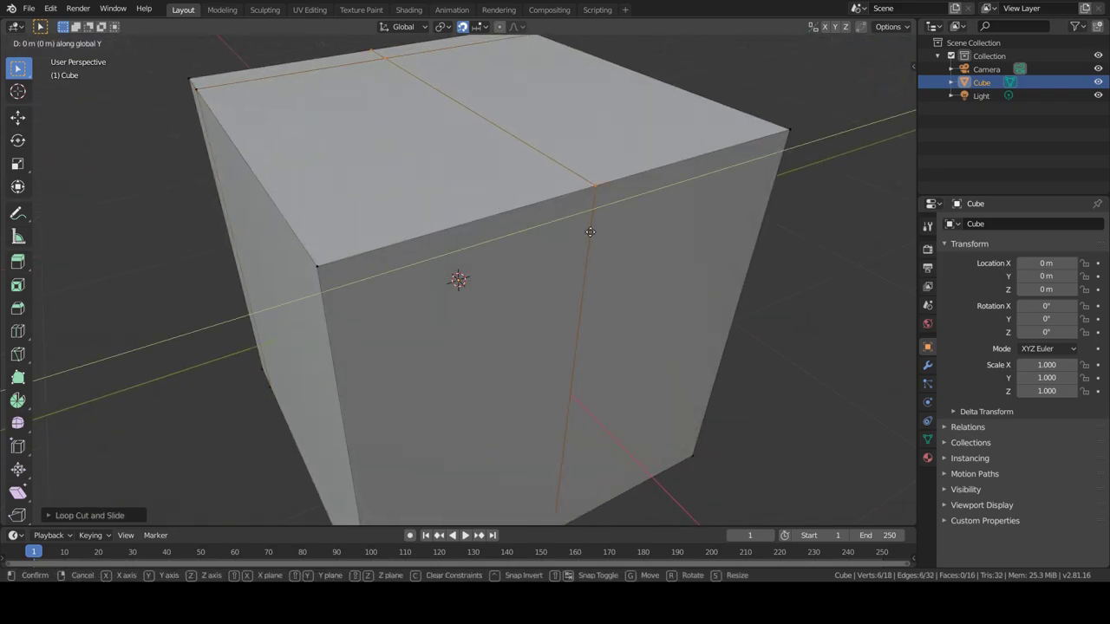
{"action": "left_click", "coordinate": [539, 250]}
- Cut a horizontal loop, lower it 0.8 m near the bottom, then select the front face
{"action": "middle_click_drag", "start_coordinate": [540, 251], "coordinate": [322, 324]}
{"action": "key", "text": "ctrl+r"}
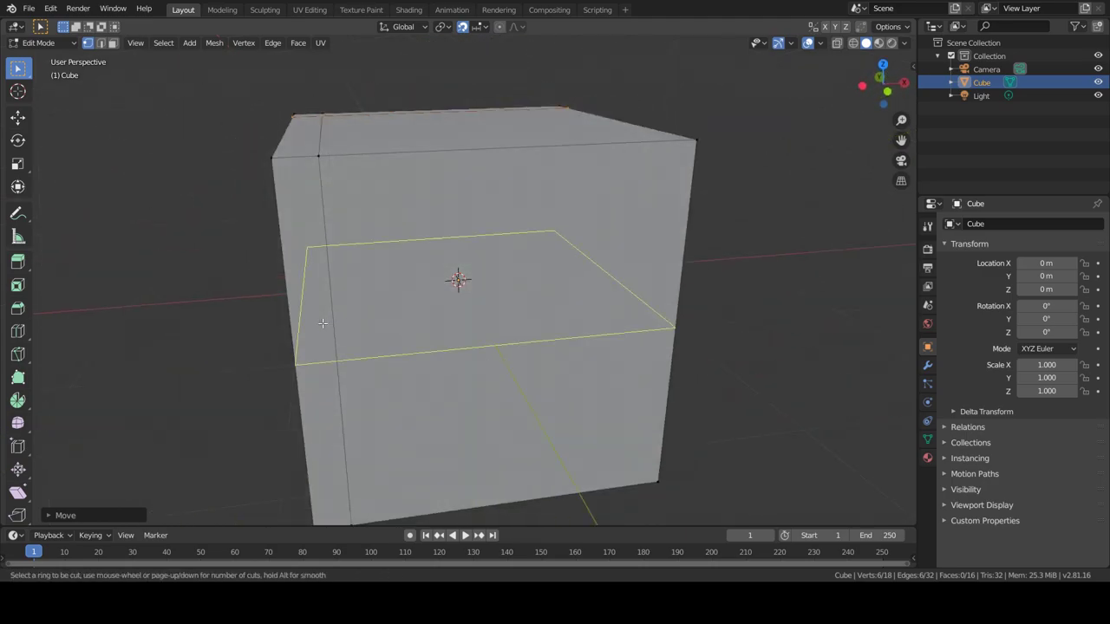
{"action": "left_click", "coordinate": [323, 324]}
{"action": "key", "text": "g"}
{"action": "key", "text": "z"}
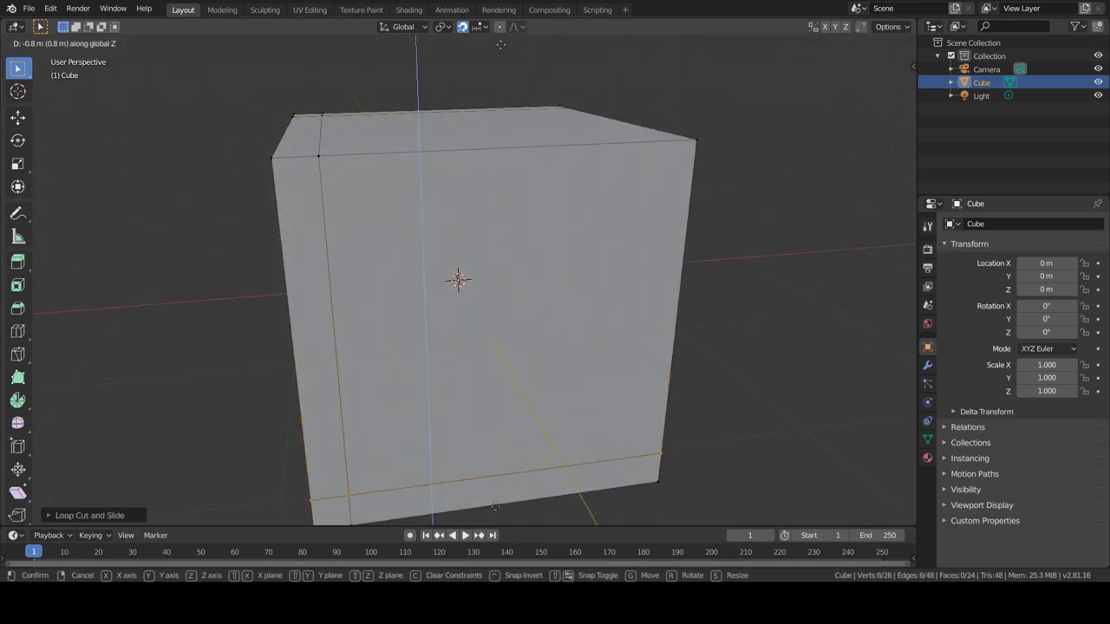
{"action": "left_click", "coordinate": [494, 506]}
{"action": "left_click", "coordinate": [112, 43]}
{"action": "left_click", "coordinate": [485, 303]}
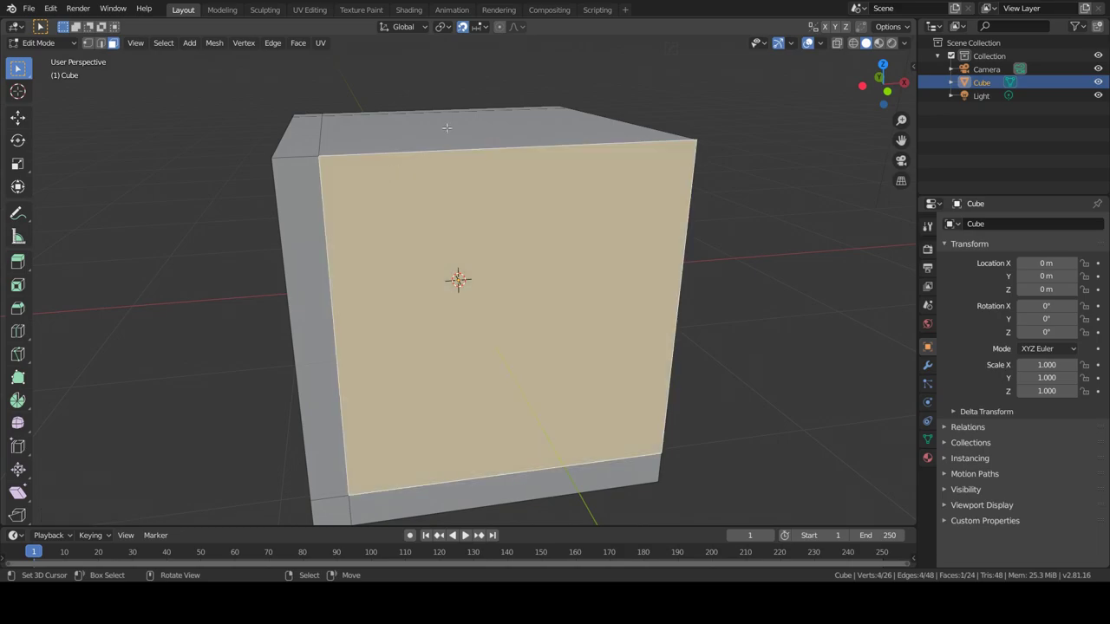
- Delete only the selected front faces, keeping the wall rims
{"action": "middle_click_drag", "start_coordinate": [485, 304], "coordinate": [540, 223]}
{"action": "key", "text": "x"}
{"action": "left_click", "coordinate": [544, 223]}
{"action": "key", "text": "ctrl+z"}
{"action": "key", "text": "x"}
{"action": "left_click", "coordinate": [530, 242]}
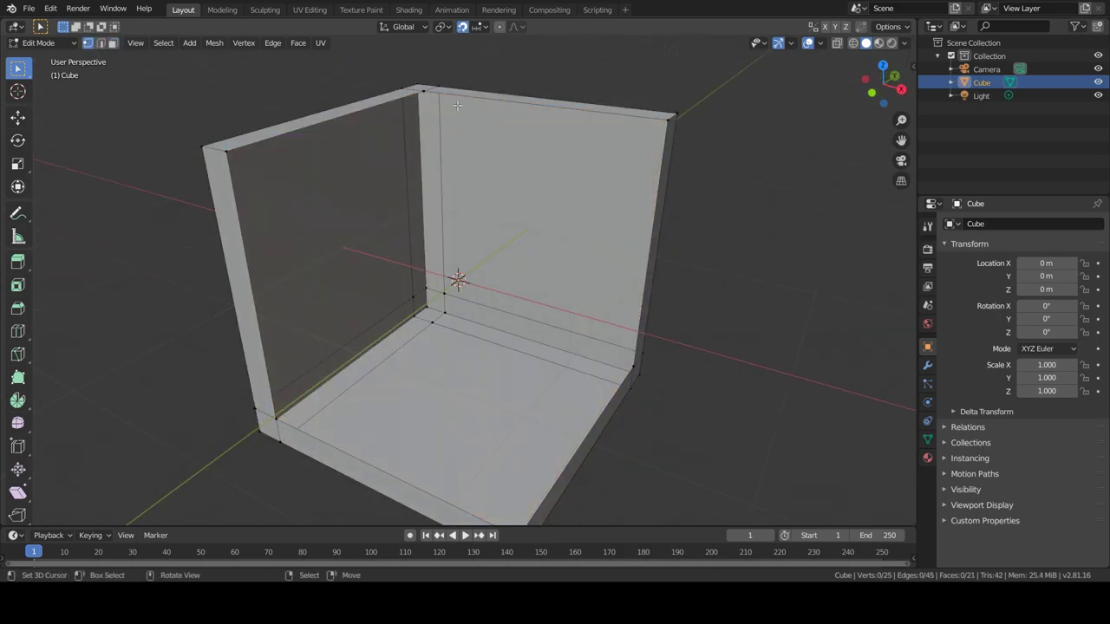
- Extrude the open corner vertex 1 m straight down along Z
{"action": "key", "text": "e"}
{"action": "key", "text": "shift+z"}
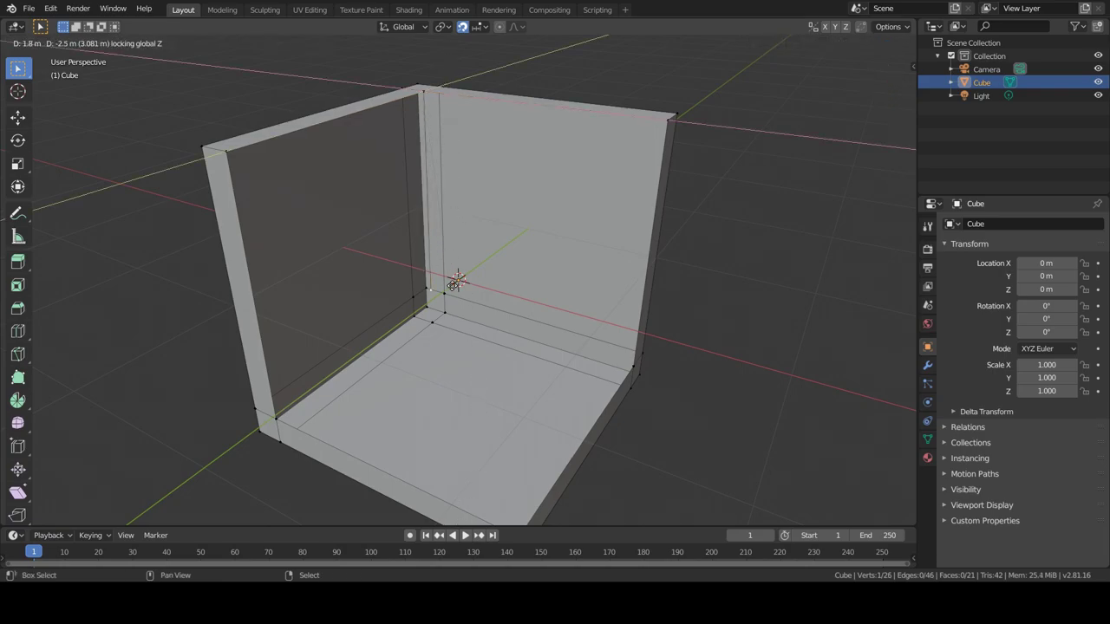
{"action": "right_click", "coordinate": [450, 314]}
{"action": "key", "text": "ctrl+z"}
{"action": "middle_click_drag", "start_coordinate": [450, 314], "coordinate": [486, 239]}
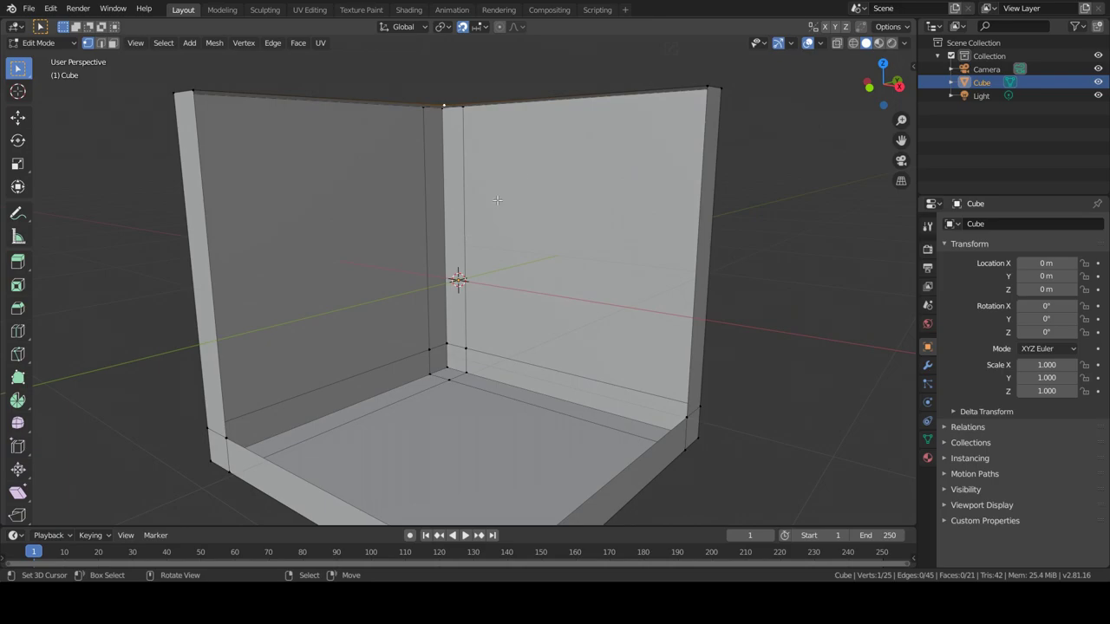
{"action": "key", "text": "g"}
{"action": "right_click", "coordinate": [486, 239]}
{"action": "key", "text": "e"}
{"action": "key", "text": "z"}
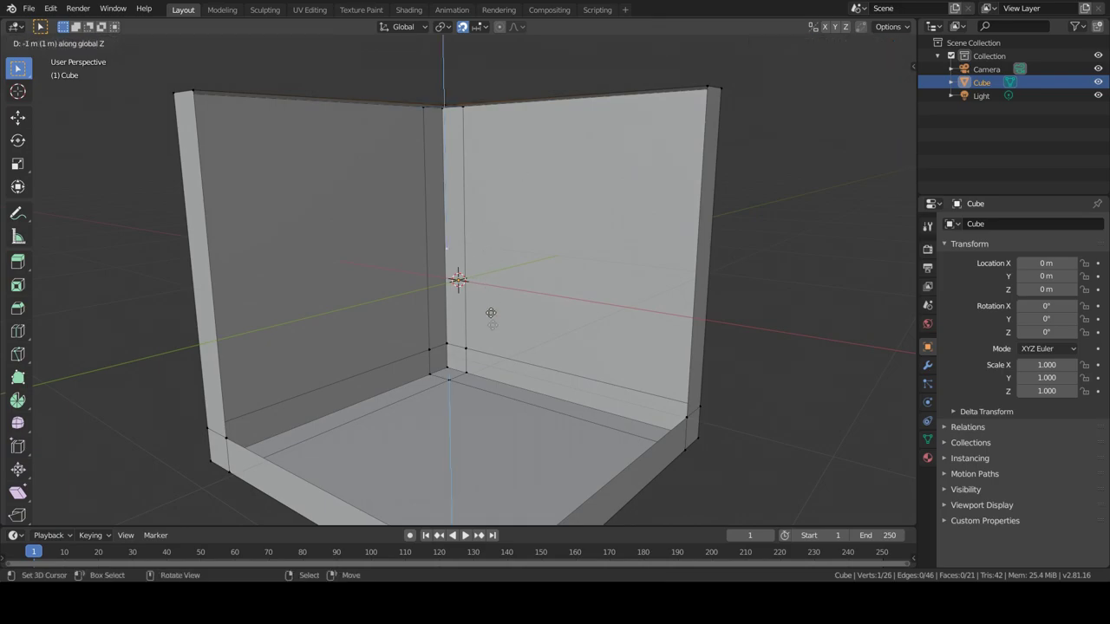
{"action": "left_click", "coordinate": [486, 444]}
- Move the selected vertices vertically and fill the inner wall gaps with faces
{"action": "middle_click_drag", "start_coordinate": [486, 444], "coordinate": [535, 372]}
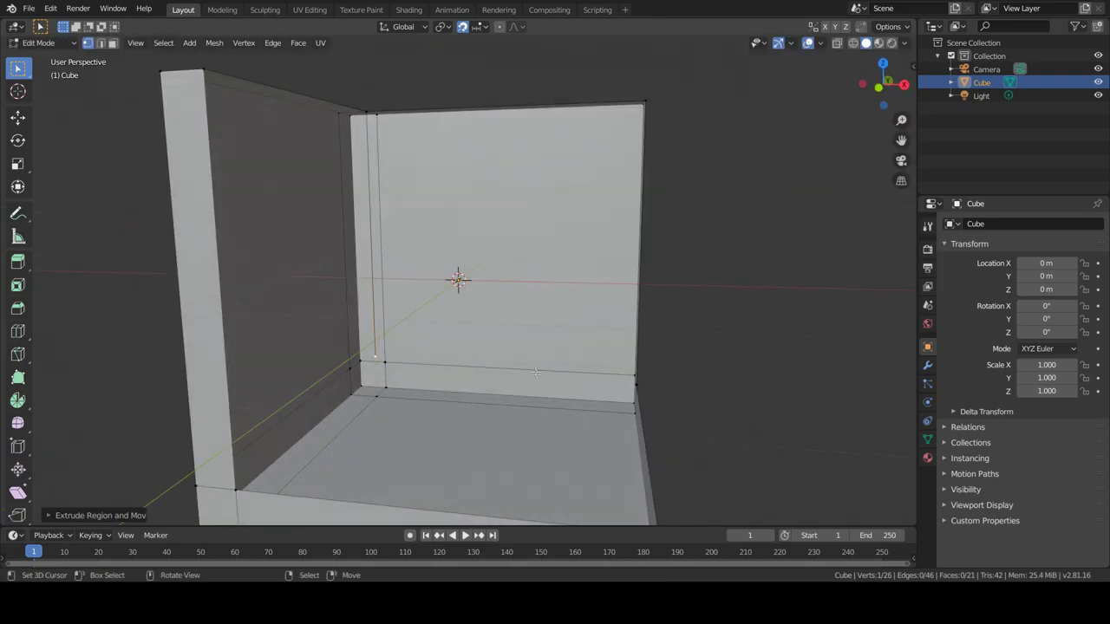
{"action": "key", "text": "g"}
{"action": "key", "text": "z"}
{"action": "left_click", "coordinate": [504, 452]}
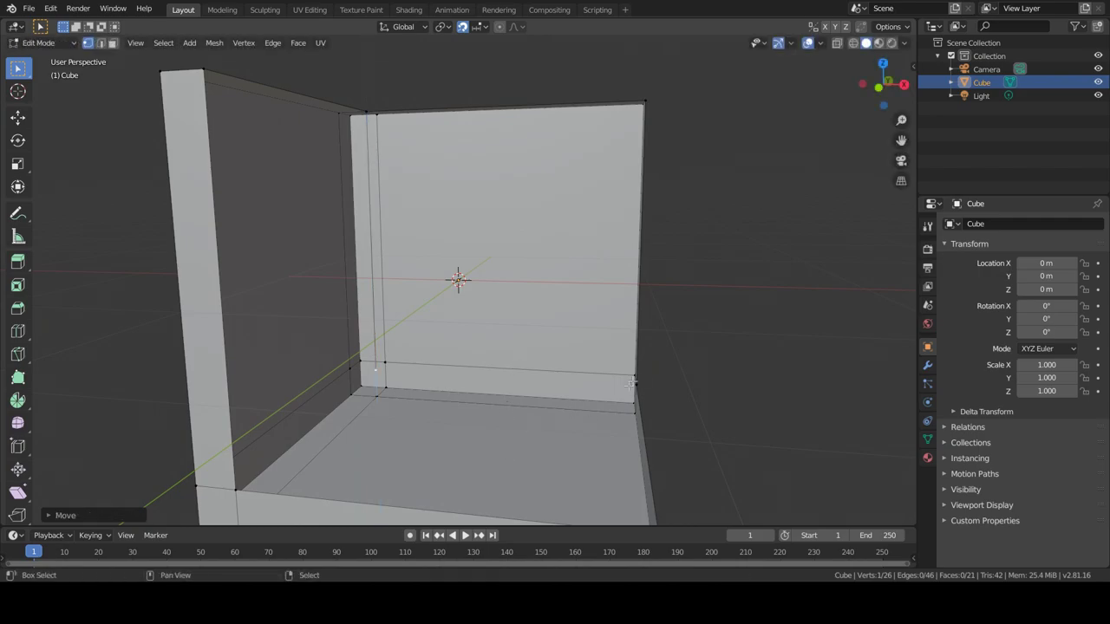
{"action": "key", "text": "f"}
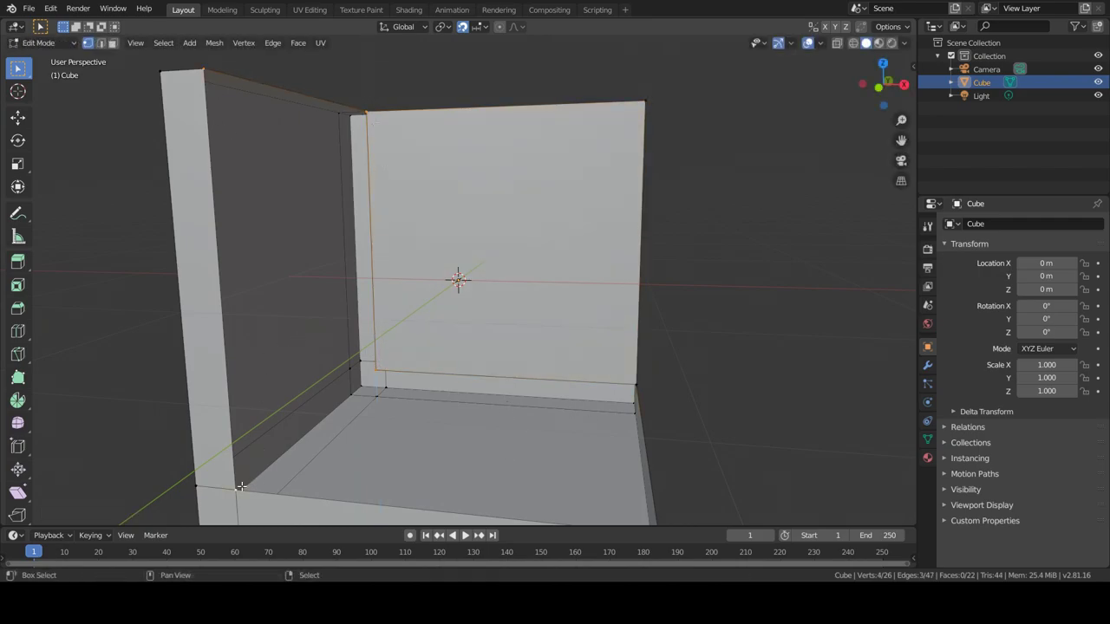
{"action": "key", "text": "f"}
- Select two corner vertices of the floor opening
{"action": "left_click", "coordinate": [607, 380]}
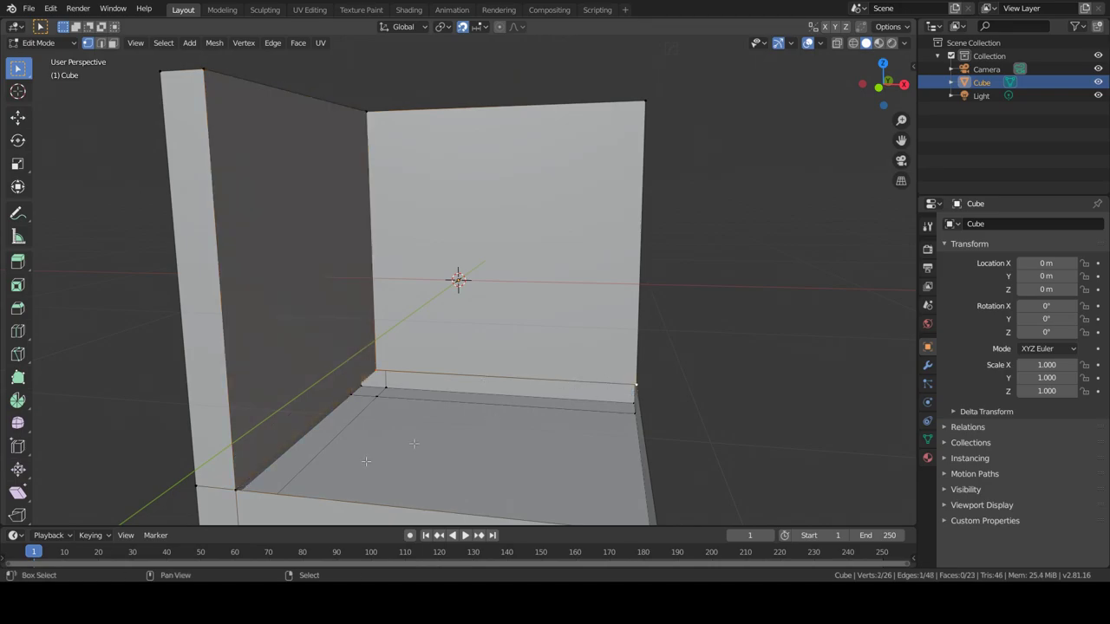
{"action": "scroll", "coordinate": [366, 461], "scroll_direction": "down", "scroll_amount": 2}
{"action": "scroll", "coordinate": [562, 434], "scroll_direction": "down", "scroll_amount": 1}
{"action": "left_click", "coordinate": [562, 433], "text": "shift"}
- Fill the floor opening with a face and subdivide it into a tile grid
{"action": "key", "text": "f"}
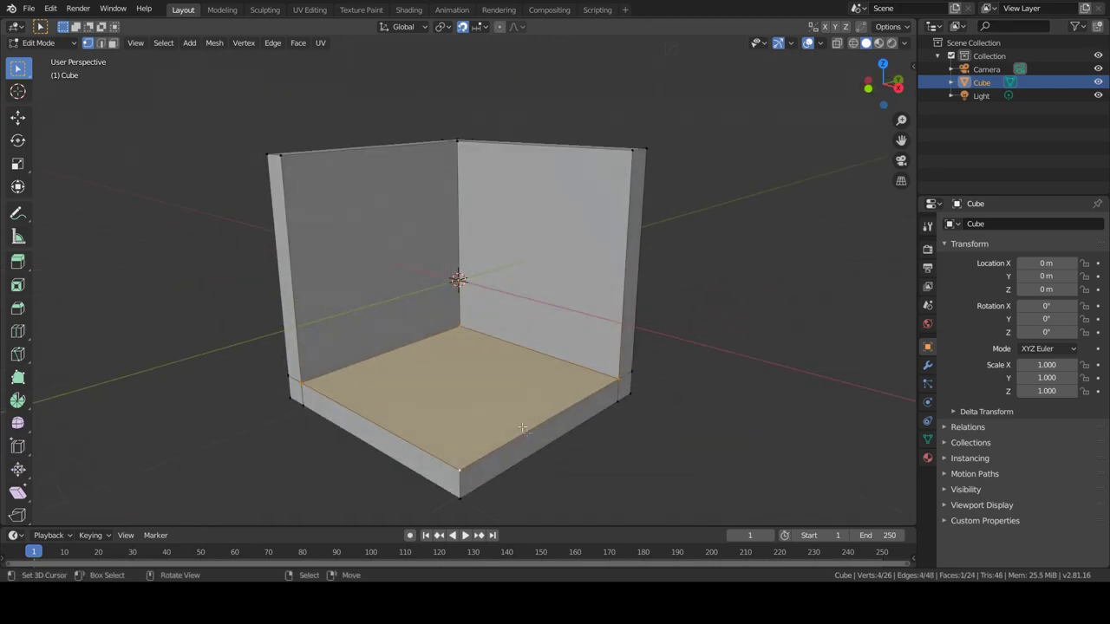
{"action": "scroll", "coordinate": [468, 382], "scroll_direction": "up", "scroll_amount": 4}
{"action": "right_click", "coordinate": [453, 350]}
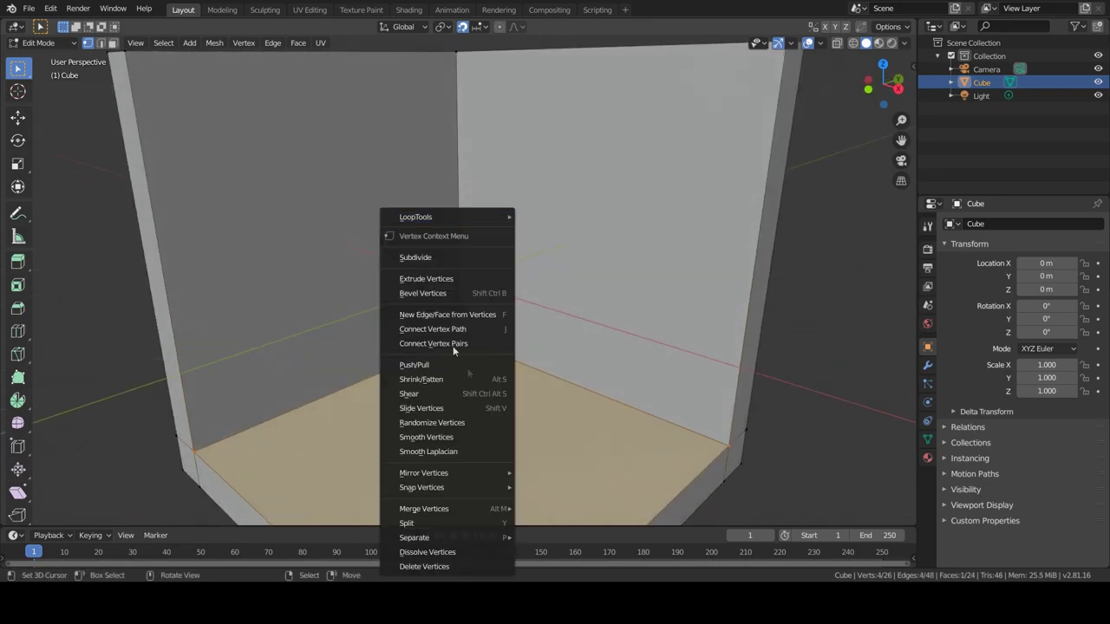
{"action": "left_click", "coordinate": [427, 257]}
{"action": "key", "text": "shift+r"}
{"action": "mouse_move", "coordinate": [428, 255]}
{"action": "middle_mouse_down"}
{"action": "mouse_move", "coordinate": [362, 382]}
{"action": "mouse_move", "coordinate": [366, 297]}
{"action": "middle_mouse_up"}
- Select a 2×2 block of floor tiles and inset it
{"action": "key", "text": "3"}
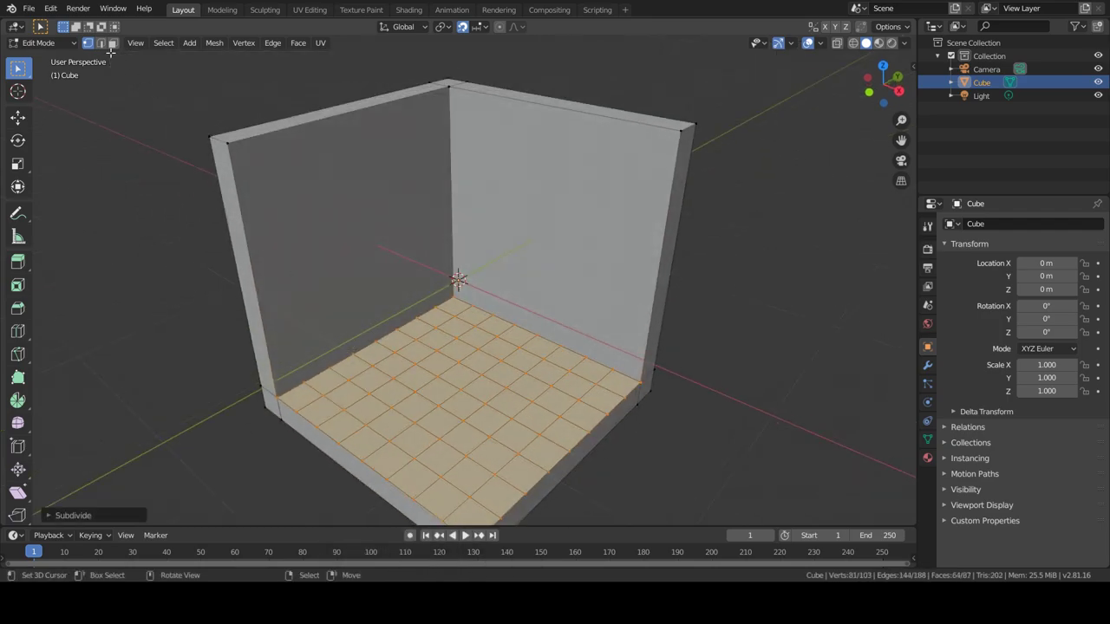
{"action": "scroll", "coordinate": [366, 296], "scroll_direction": "up", "scroll_amount": 2}
{"action": "scroll", "coordinate": [387, 378], "scroll_direction": "up", "scroll_amount": 2}
{"action": "left_click", "coordinate": [390, 390]}
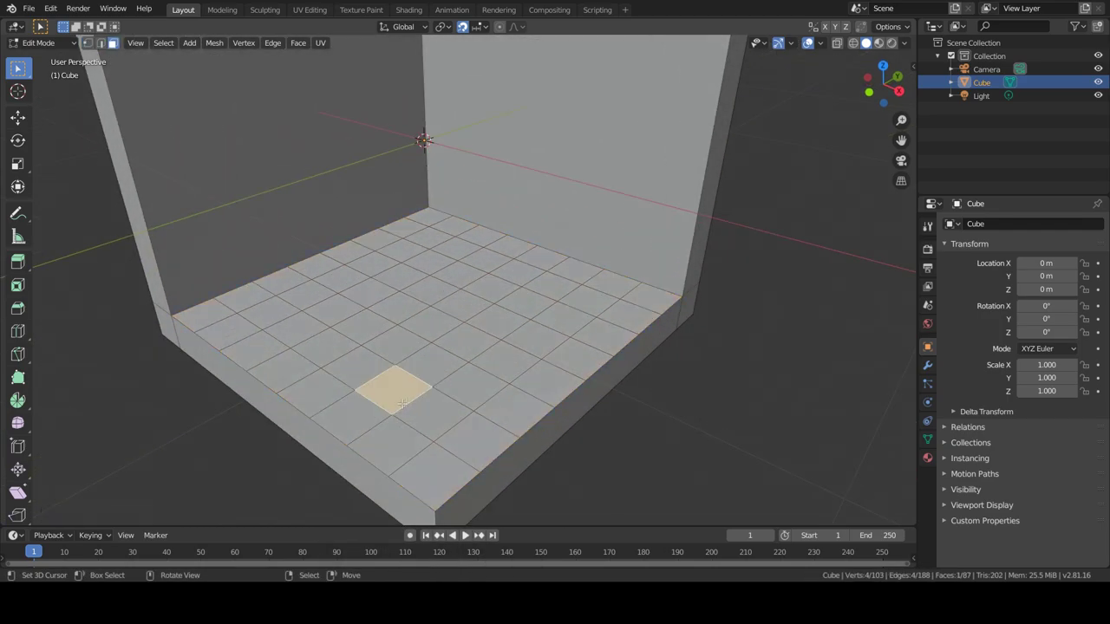
{"action": "left_click", "coordinate": [434, 414], "text": "shift"}
{"action": "left_click", "coordinate": [472, 382], "text": "shift"}
{"action": "left_click", "coordinate": [433, 364], "text": "shift"}
{"action": "key", "text": "i"}
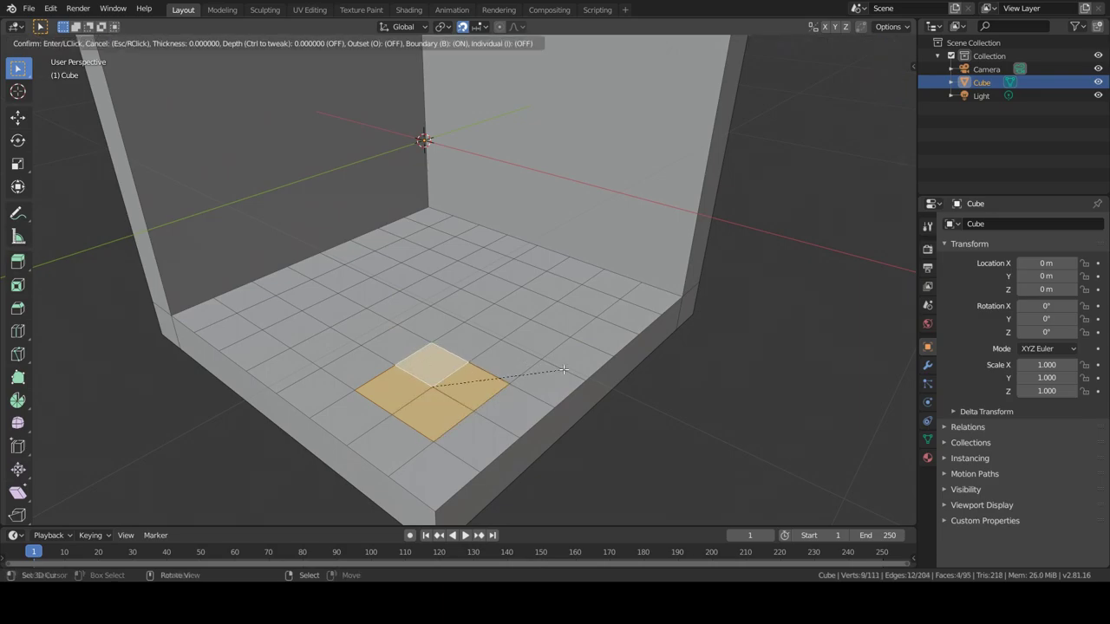
{"action": "left_click", "coordinate": [548, 373]}
- Extrude the tile block and sink it down along Z into the floor
{"action": "key", "text": "e"}
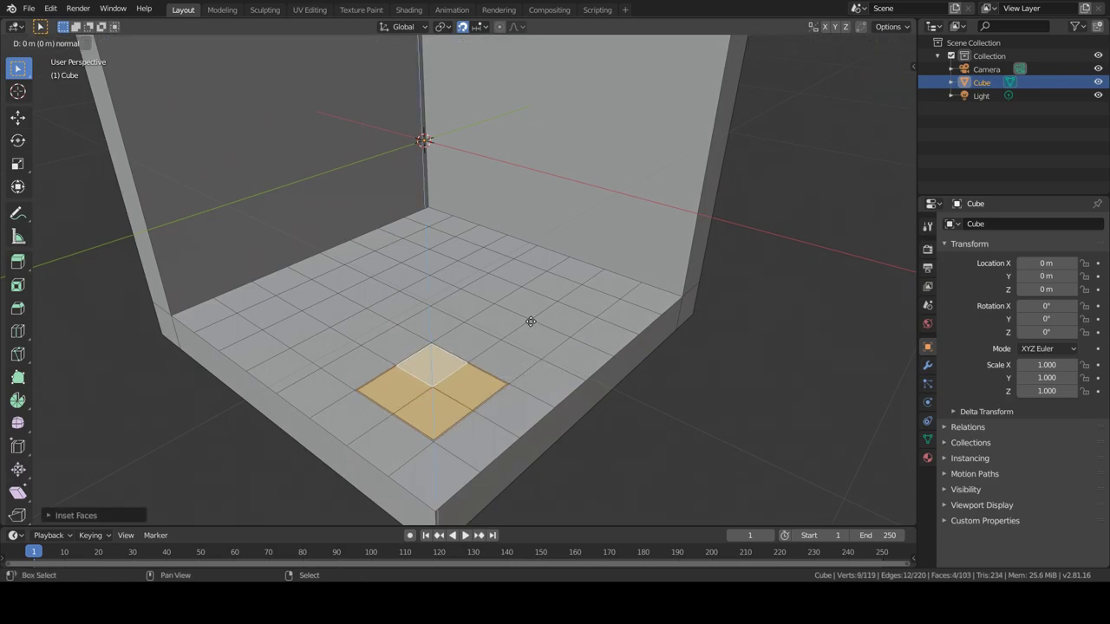
{"action": "left_click", "coordinate": [515, 274]}
{"action": "key", "text": "g"}
{"action": "key", "text": "z"}
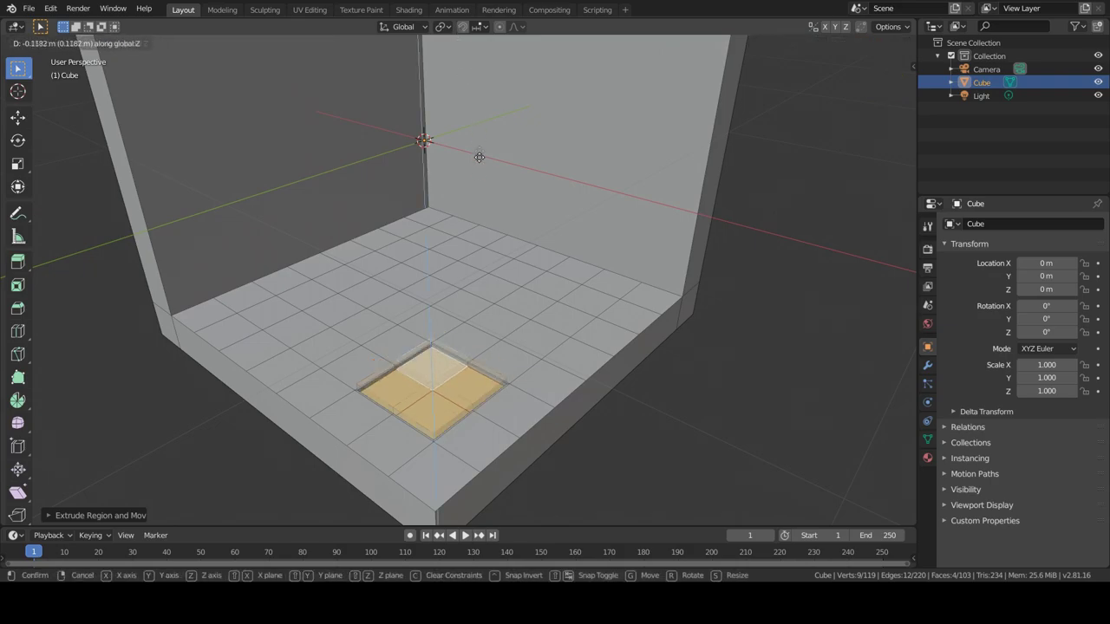
{"action": "left_click", "coordinate": [465, 110]}
{"action": "middle_click_drag", "start_coordinate": [464, 110], "coordinate": [490, 359]}
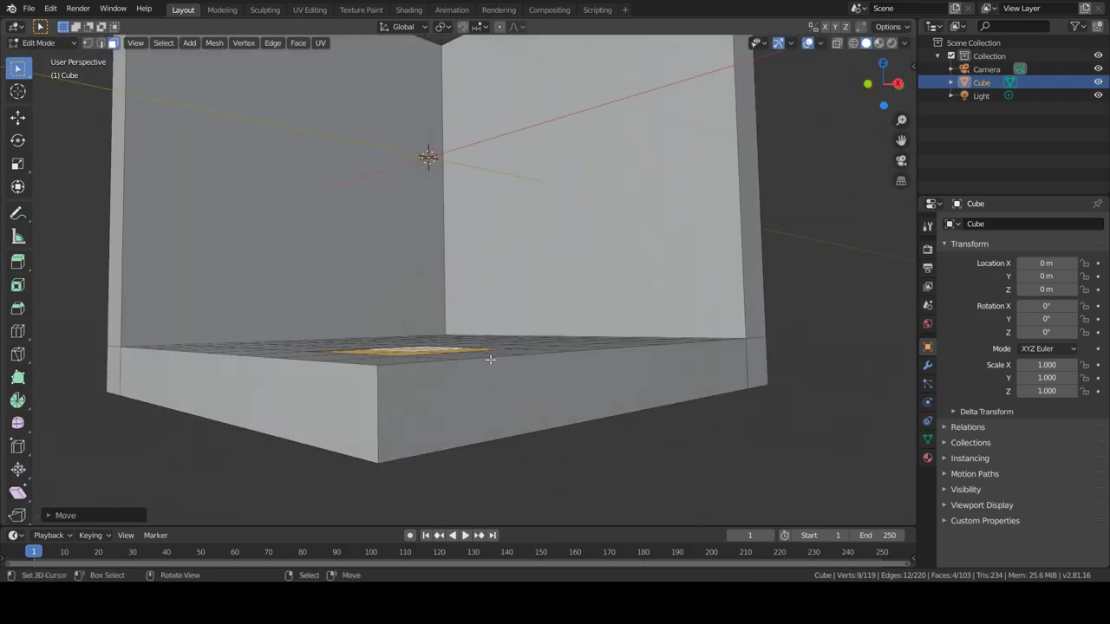
{"action": "key", "text": "e"}
{"action": "left_click", "coordinate": [495, 389]}
- Select three more floor tiles, cancel their inset, and undo the last two changes
{"action": "mouse_move", "coordinate": [495, 389]}
{"action": "middle_mouse_down"}
{"action": "mouse_move", "coordinate": [529, 415]}
{"action": "mouse_move", "coordinate": [437, 350]}
{"action": "middle_mouse_up"}
{"action": "left_click", "coordinate": [437, 350]}
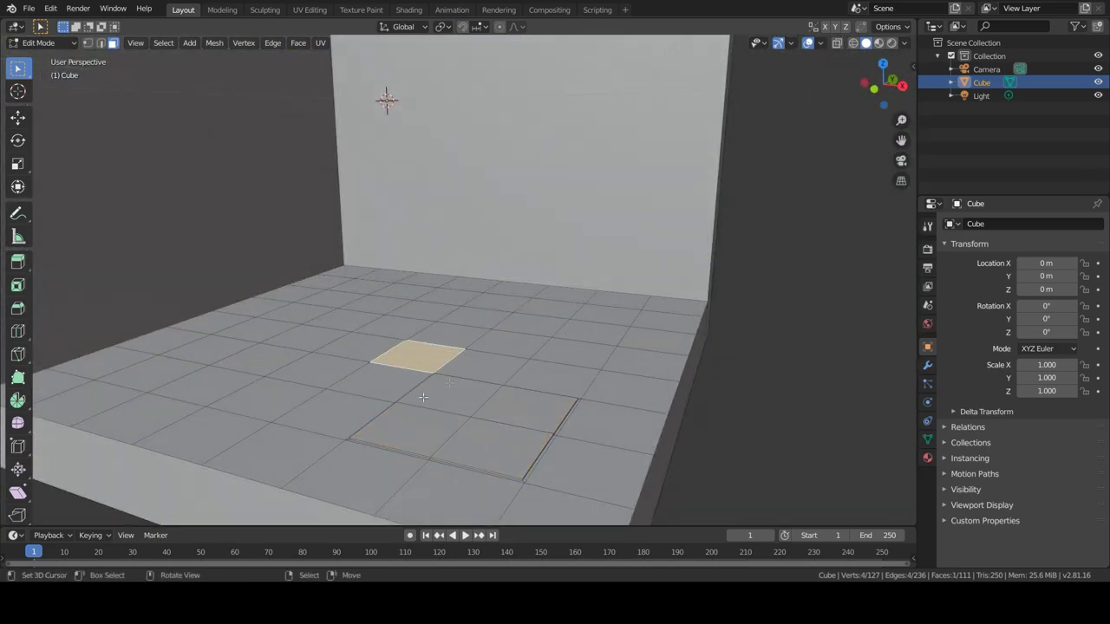
{"action": "left_click", "coordinate": [335, 367], "text": "shift"}
{"action": "left_click", "coordinate": [205, 385], "text": "shift"}
{"action": "key", "text": "i"}
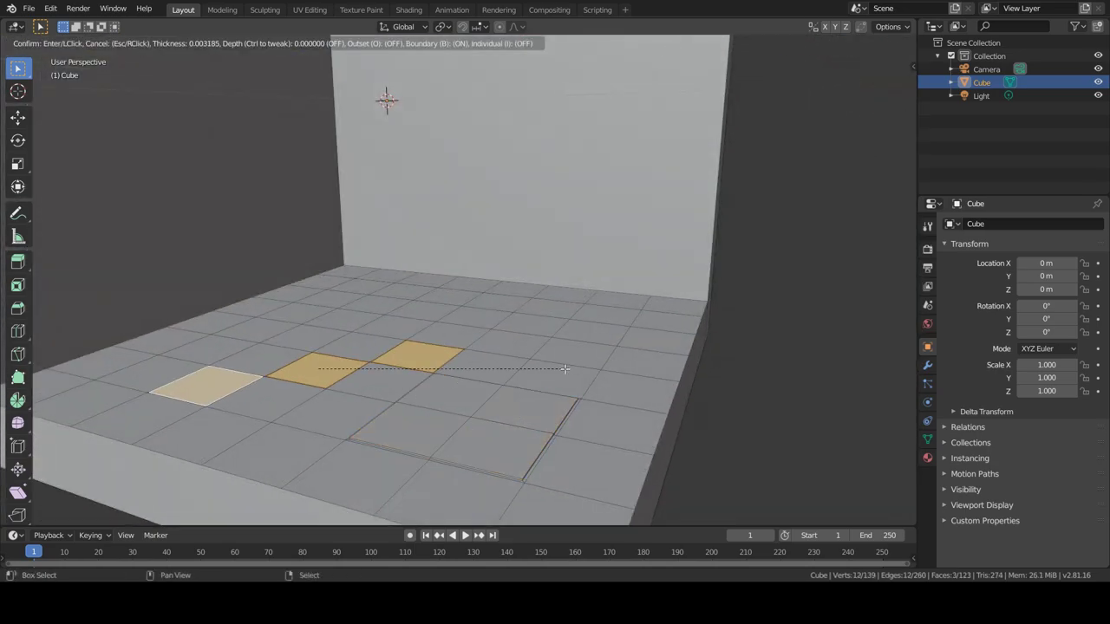
{"action": "key", "text": "Escape"}
{"action": "key", "text": "ctrl+z"}
{"action": "key", "text": "ctrl+z"}
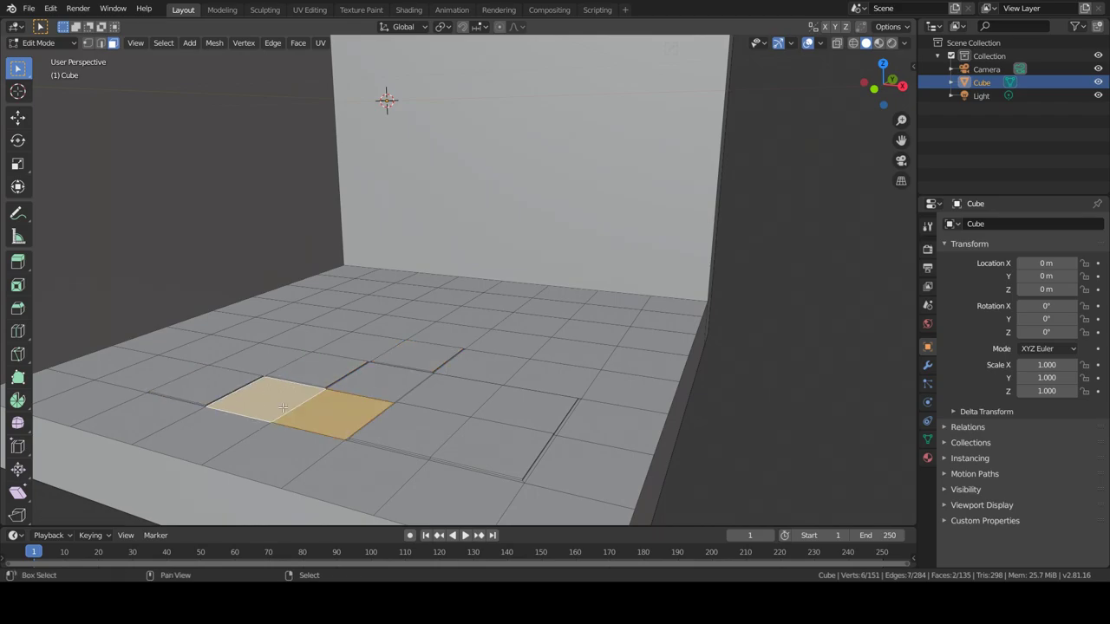
{"action": "key", "text": "ctrl+z"}
{"action": "key", "text": "ctrl+z"}
{"action": "key", "text": "ctrl+z"}
{"action": "mouse_move", "coordinate": [381, 372]}
{"action": "middle_mouse_down"}
{"action": "mouse_move", "coordinate": [385, 425]}
{"action": "mouse_move", "coordinate": [408, 371]}
{"action": "middle_mouse_up"}
- Redo back to the subdivided floor and inset about ten scattered floor tiles
{"action": "key", "text": "ctrl+shift+z"}
{"action": "key", "text": "ctrl+shift+z"}
{"action": "key", "text": "ctrl+shift+z"}
{"action": "key", "text": "ctrl+shift+z"}
{"action": "key", "text": "ctrl+shift+z"}
{"action": "key", "text": "ctrl+shift+z"}
{"action": "key", "text": "ctrl+shift+z"}
{"action": "key", "text": "ctrl+shift+z"}
{"action": "left_click", "coordinate": [586, 364]}
{"action": "left_click", "coordinate": [519, 305], "text": "shift"}
{"action": "left_click", "coordinate": [421, 293], "text": "shift"}
{"action": "left_click", "coordinate": [272, 309], "text": "shift"}
{"action": "left_click", "coordinate": [701, 394], "text": "shift"}
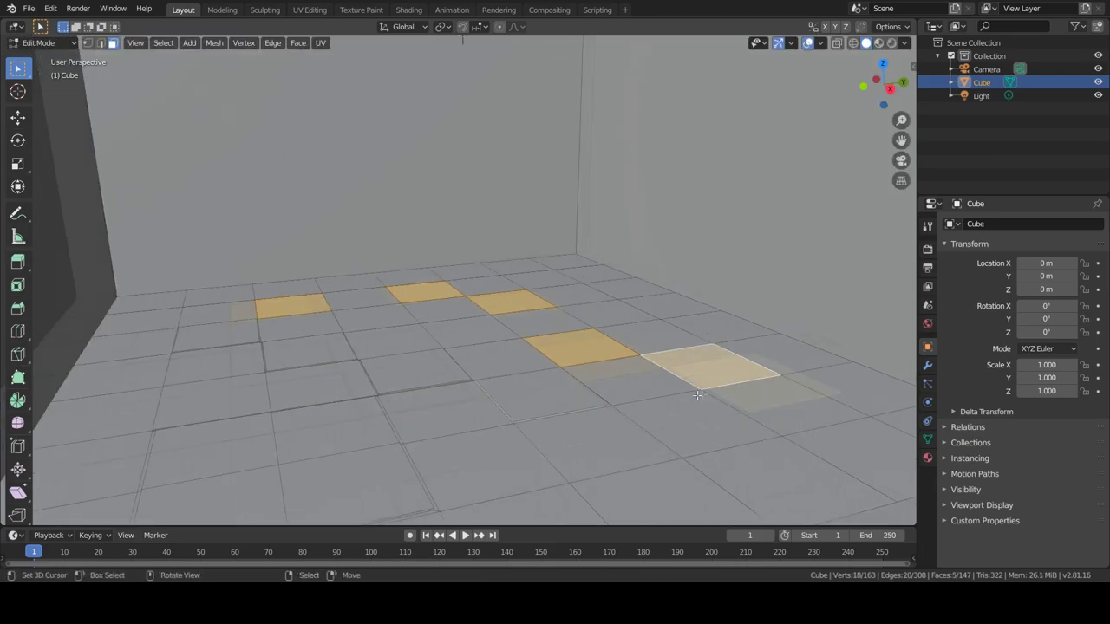
{"action": "middle_click_drag", "start_coordinate": [702, 395], "coordinate": [659, 392]}
{"action": "left_click", "coordinate": [732, 394], "text": "shift"}
{"action": "left_click", "coordinate": [206, 494], "text": "shift"}
{"action": "left_click", "coordinate": [208, 403], "text": "shift"}
{"action": "left_click", "coordinate": [220, 348], "text": "shift"}
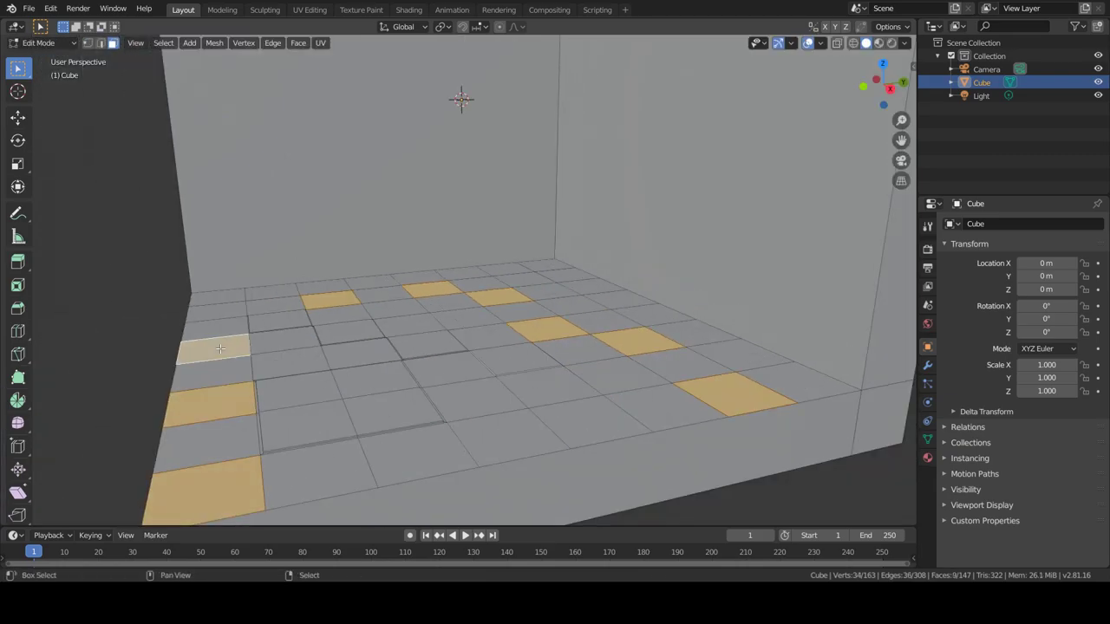
{"action": "key", "text": "i"}
{"action": "left_click", "coordinate": [778, 364]}
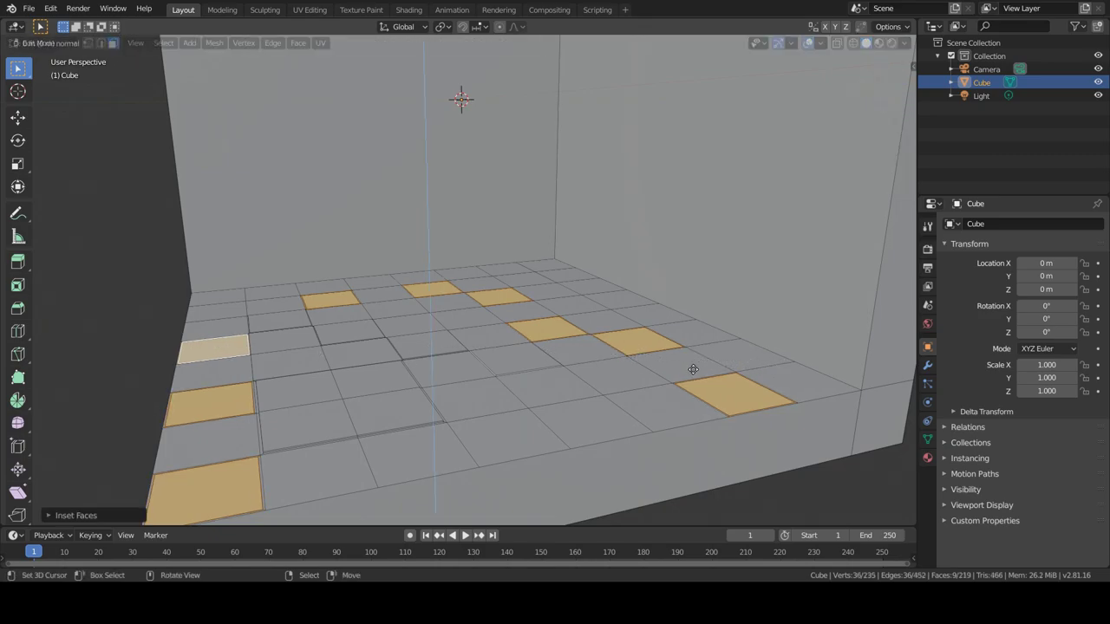
- Inset a 2×2 tile block, extrude it in place, and return to Object Mode
{"action": "left_click", "coordinate": [617, 379]}
{"action": "left_click_drag", "start_coordinate": [617, 379], "coordinate": [712, 417], "text": "shift"}
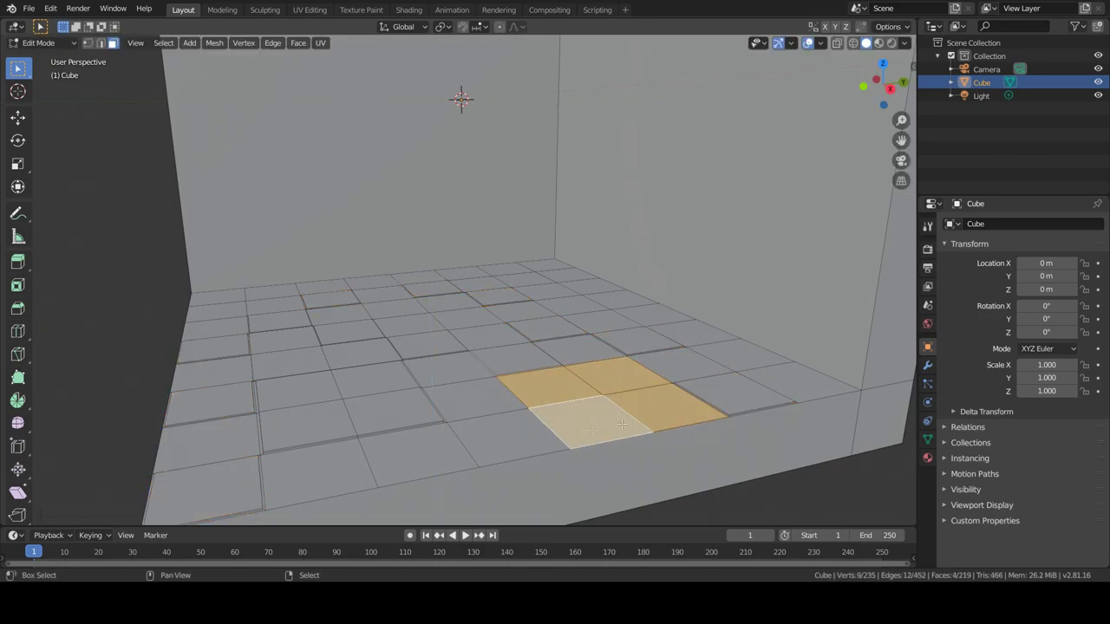
{"action": "key", "text": "i"}
{"action": "left_click", "coordinate": [704, 414]}
{"action": "key", "text": "e"}
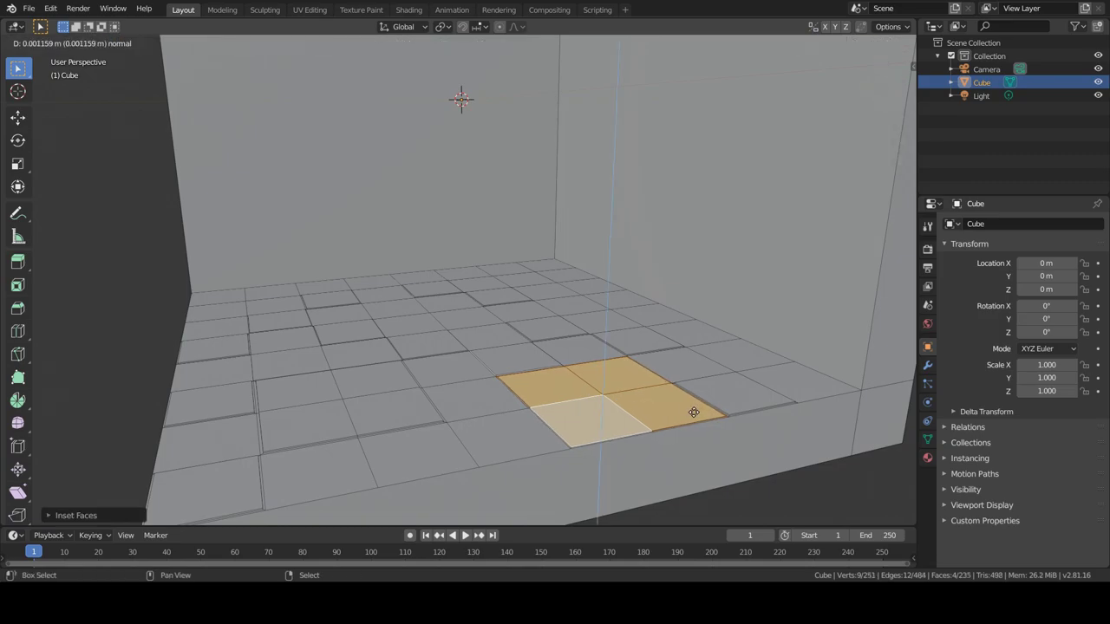
{"action": "right_click", "coordinate": [692, 402]}
{"action": "key", "text": "Tab"}
- Snap the 3D cursor to the world origin
{"action": "mouse_move", "coordinate": [739, 420]}
{"action": "middle_mouse_down"}
{"action": "mouse_move", "coordinate": [559, 400]}
{"action": "mouse_move", "coordinate": [554, 390]}
{"action": "mouse_move", "coordinate": [543, 465]}
{"action": "mouse_move", "coordinate": [518, 332]}
{"action": "mouse_move", "coordinate": [344, 364]}
{"action": "mouse_move", "coordinate": [486, 339]}
{"action": "middle_mouse_up"}
{"action": "scroll", "coordinate": [487, 331], "scroll_direction": "up", "scroll_amount": 2}
{"action": "scroll", "coordinate": [489, 323], "scroll_direction": "down", "scroll_amount": 4}
{"action": "scroll", "coordinate": [472, 318], "scroll_direction": "up", "scroll_amount": 3}
{"action": "key", "text": "shift+s"}
{"action": "left_click", "coordinate": [466, 374]}
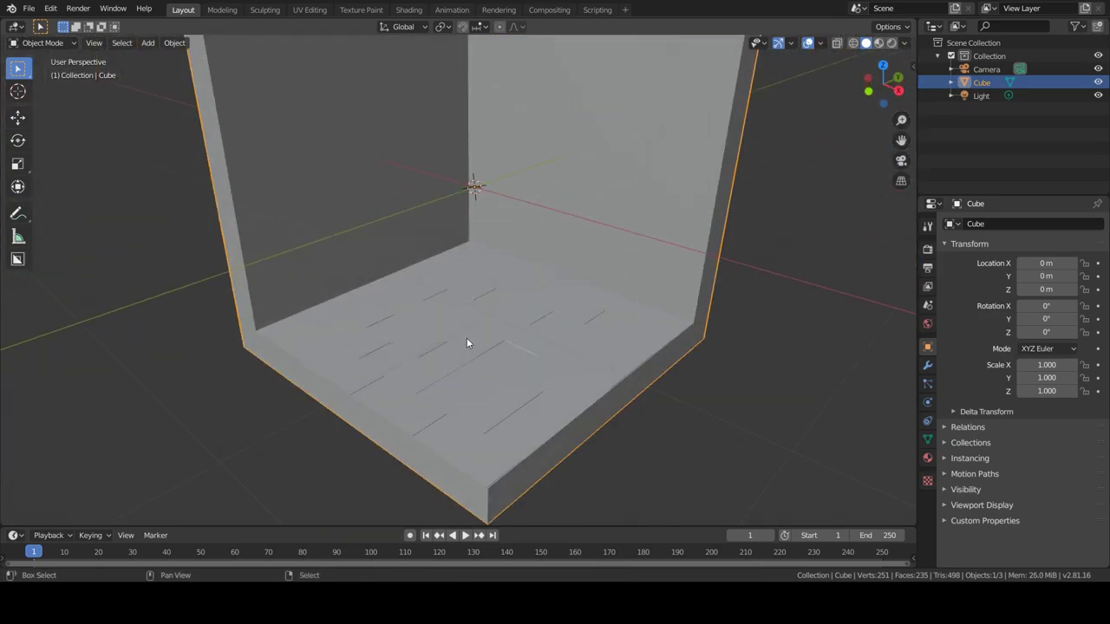
- Inset a 2×2 tile block and extrude it down into the floor as a pit
{"action": "key", "text": "Tab"}
{"action": "scroll", "coordinate": [485, 345], "scroll_direction": "up", "scroll_amount": 4}
{"action": "left_click", "coordinate": [391, 303]}
{"action": "left_click", "coordinate": [446, 273], "text": "shift"}
{"action": "left_click", "coordinate": [490, 304], "text": "shift"}
{"action": "left_click", "coordinate": [442, 343], "text": "shift"}
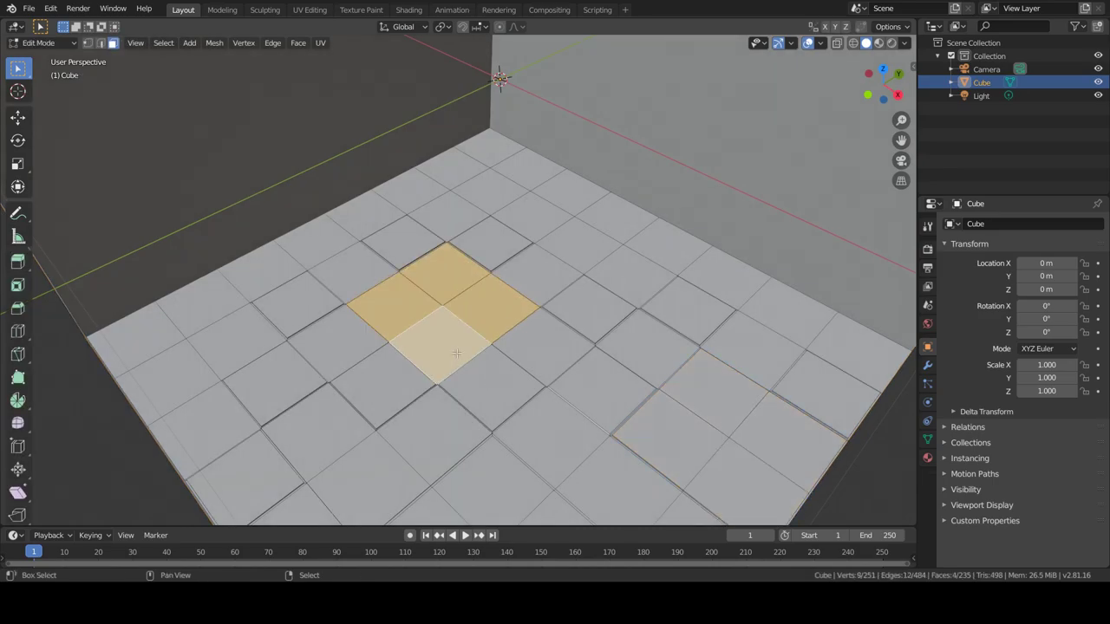
{"action": "scroll", "coordinate": [457, 353], "scroll_direction": "down", "scroll_amount": 3}
{"action": "scroll", "coordinate": [457, 353], "scroll_direction": "up", "scroll_amount": 2}
{"action": "scroll", "coordinate": [457, 353], "scroll_direction": "up", "scroll_amount": 2}
{"action": "key", "text": "i"}
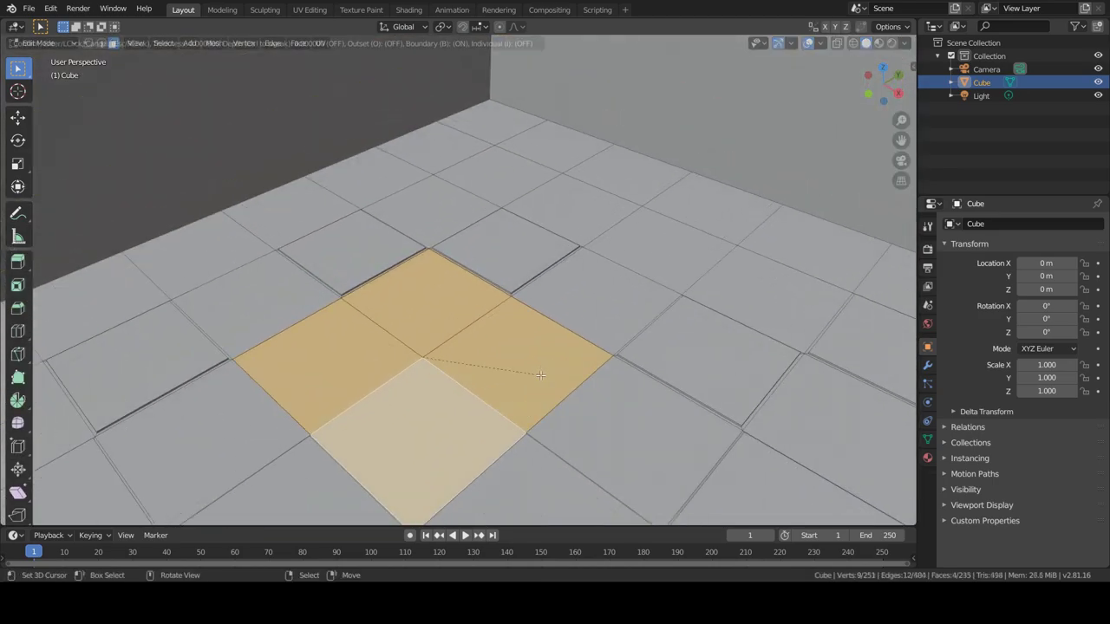
{"action": "left_click", "coordinate": [528, 367]}
{"action": "key", "text": "e"}
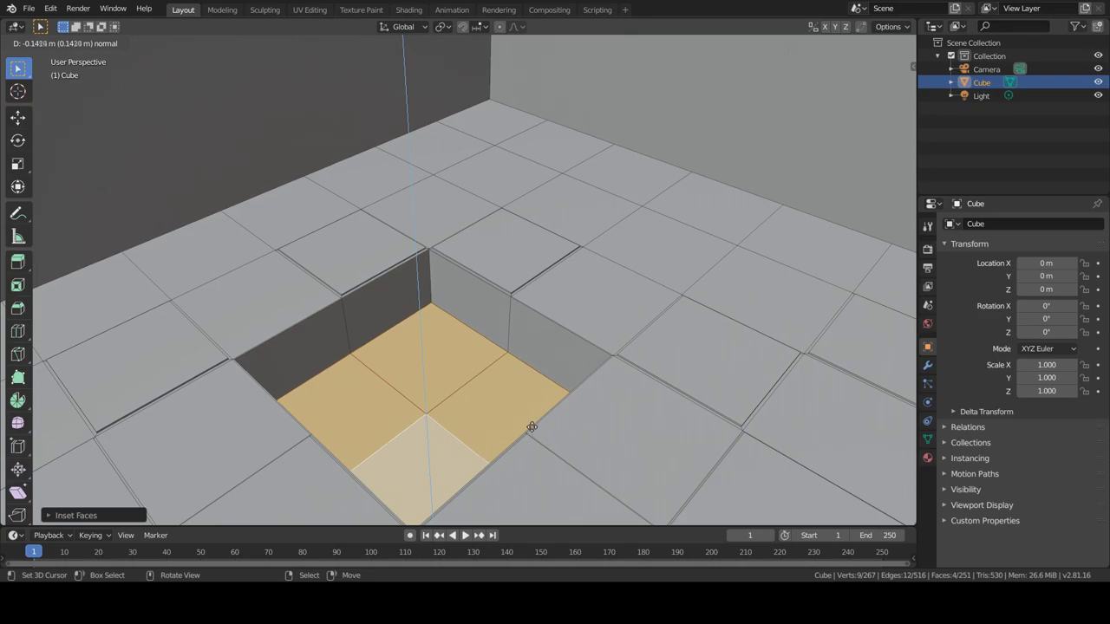
{"action": "left_click", "coordinate": [518, 436]}
- Add a cube at the pit and flatten it by scaling along Z
{"action": "key", "text": "Tab"}
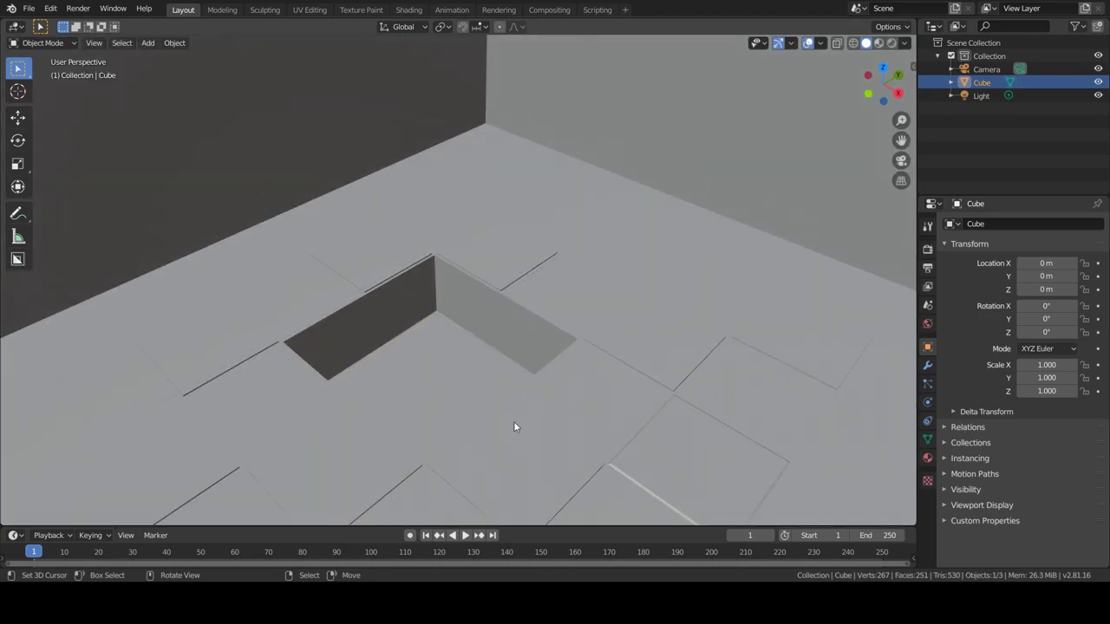
{"action": "key", "text": "Tab"}
{"action": "key", "text": "Tab"}
{"action": "key", "text": "Tab"}
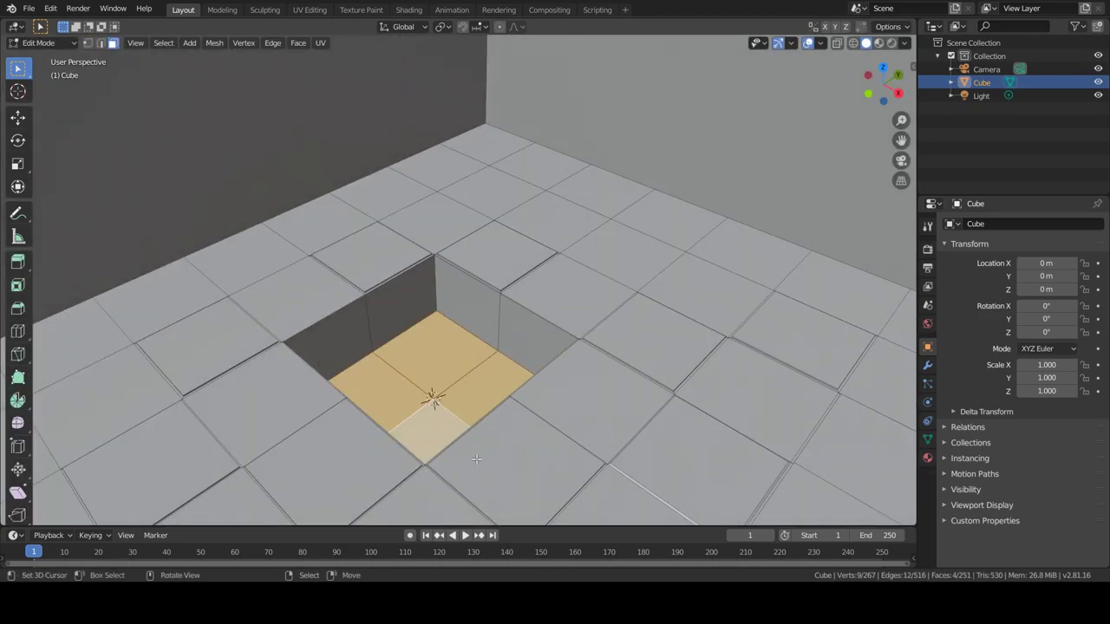
{"action": "key", "text": "shift+a"}
{"action": "left_click", "coordinate": [456, 435]}
{"action": "key", "text": "s"}
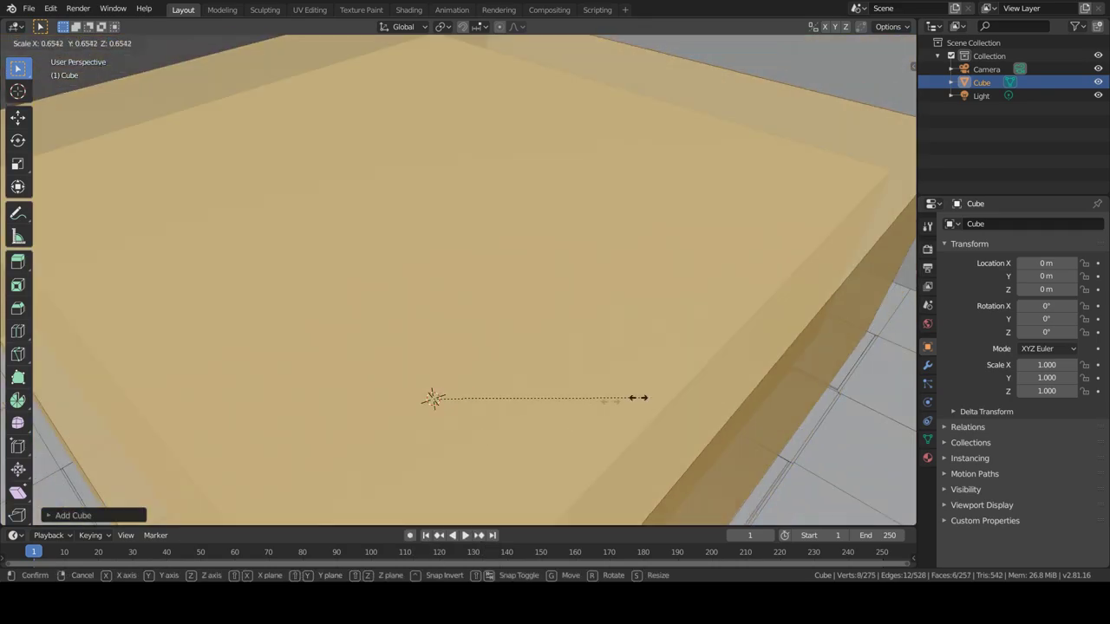
{"action": "key", "text": "z"}
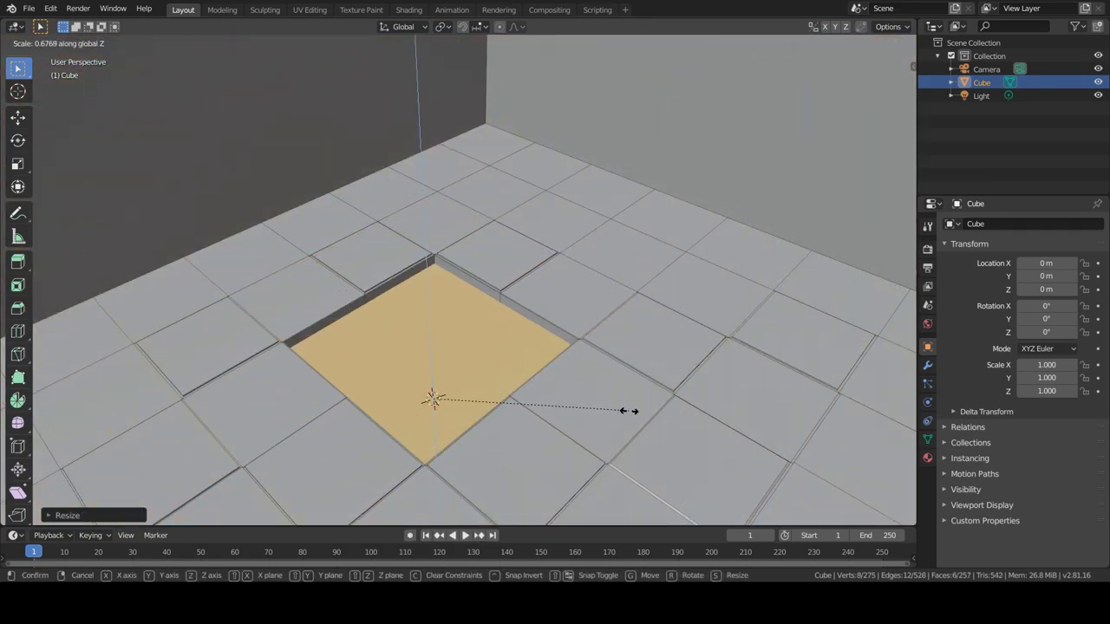
{"action": "left_click", "coordinate": [639, 409]}
- Inset the flattened cube's top face and lower it along Z into a drain opening
{"action": "key", "text": "Tab"}
{"action": "key", "text": "i"}
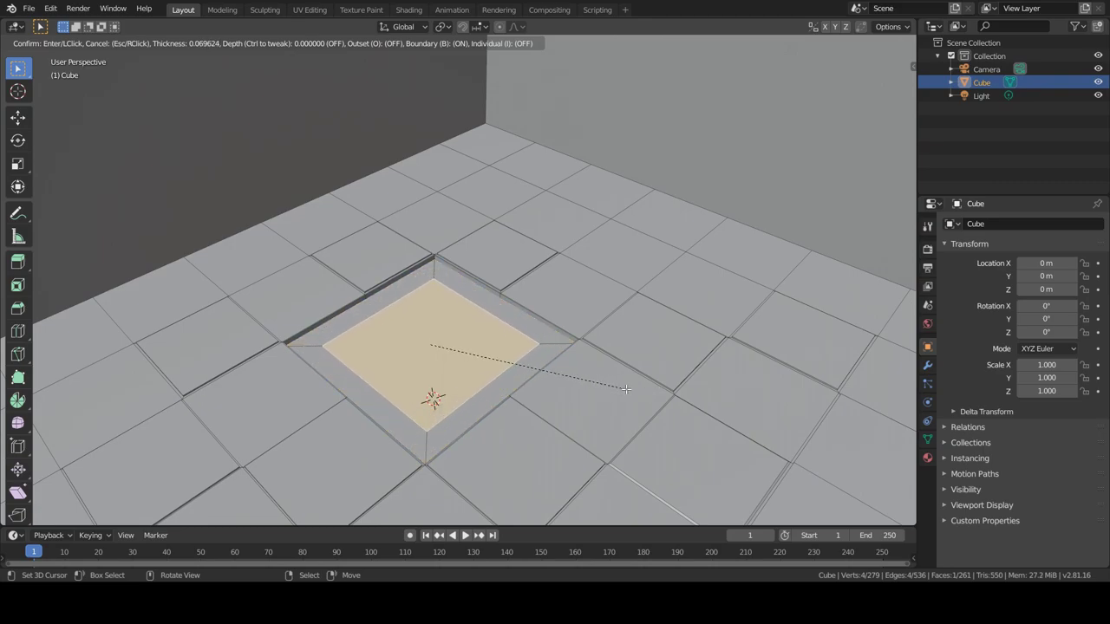
{"action": "left_click", "coordinate": [626, 391]}
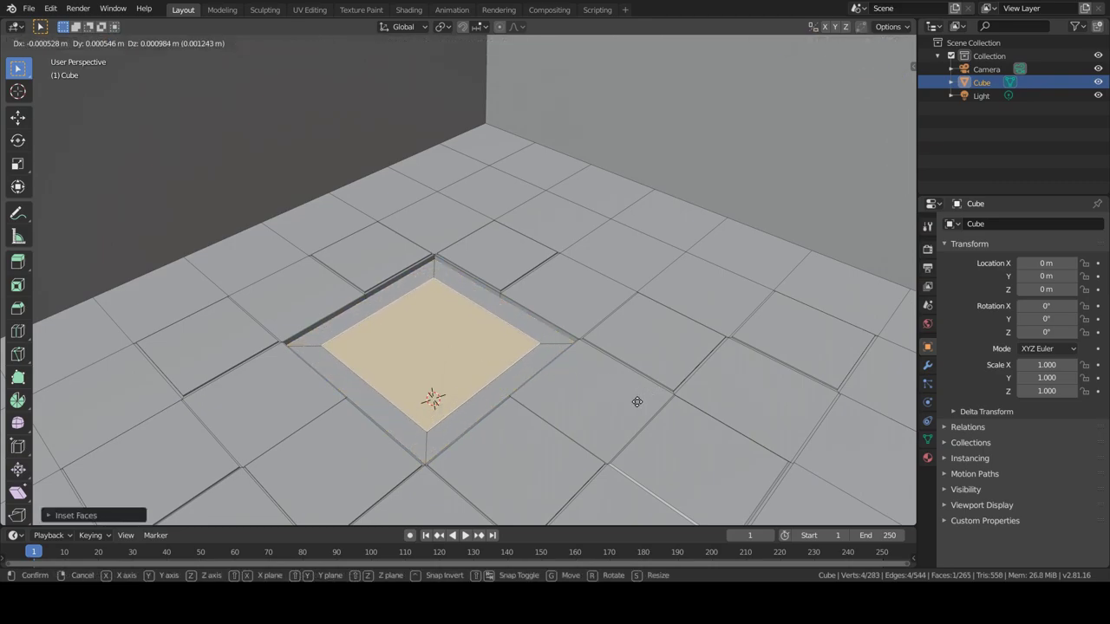
{"action": "key", "text": "g"}
{"action": "key", "text": "z"}
{"action": "left_click", "coordinate": [639, 456]}
{"action": "middle_click_drag", "start_coordinate": [639, 456], "coordinate": [518, 330]}
{"action": "key", "text": "ctrl+r"}
- Place eight evenly spaced, unslid parallel loop cuts across the drain pit
{"action": "scroll", "coordinate": [545, 337], "scroll_direction": "up", "scroll_amount": 3}
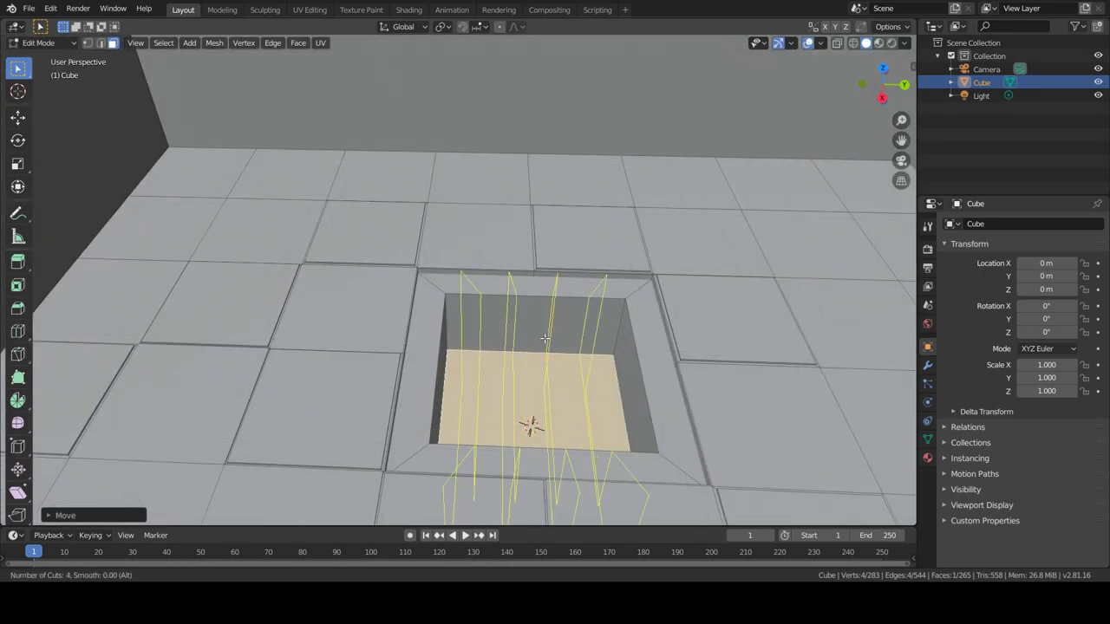
{"action": "scroll", "coordinate": [544, 339], "scroll_direction": "up", "scroll_amount": 2}
{"action": "scroll", "coordinate": [543, 338], "scroll_direction": "up", "scroll_amount": 1}
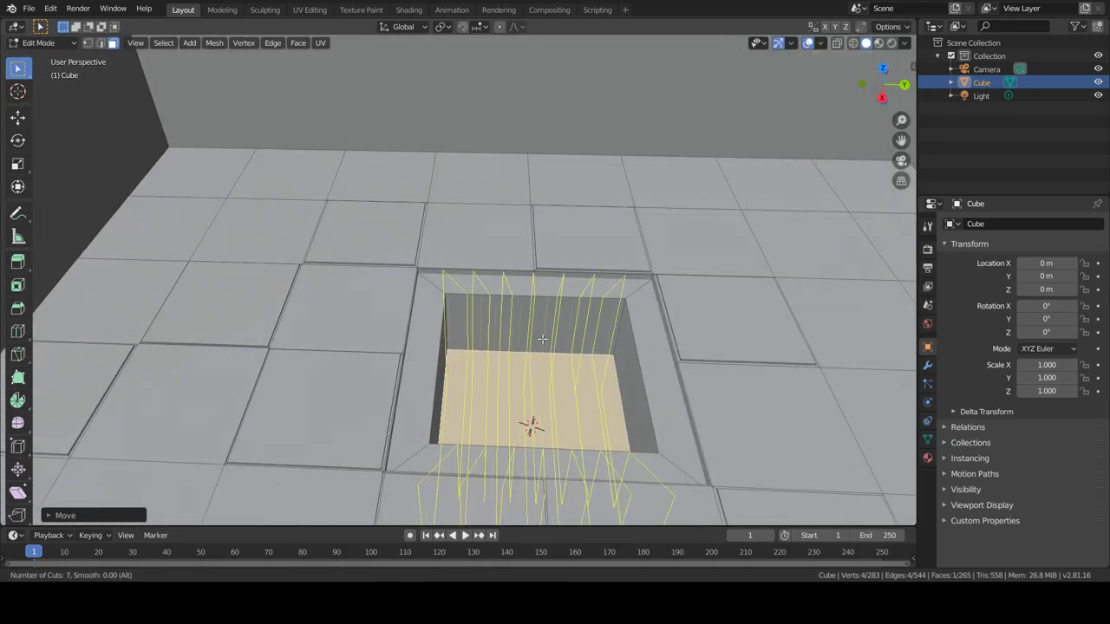
{"action": "scroll", "coordinate": [541, 339], "scroll_direction": "up", "scroll_amount": 1}
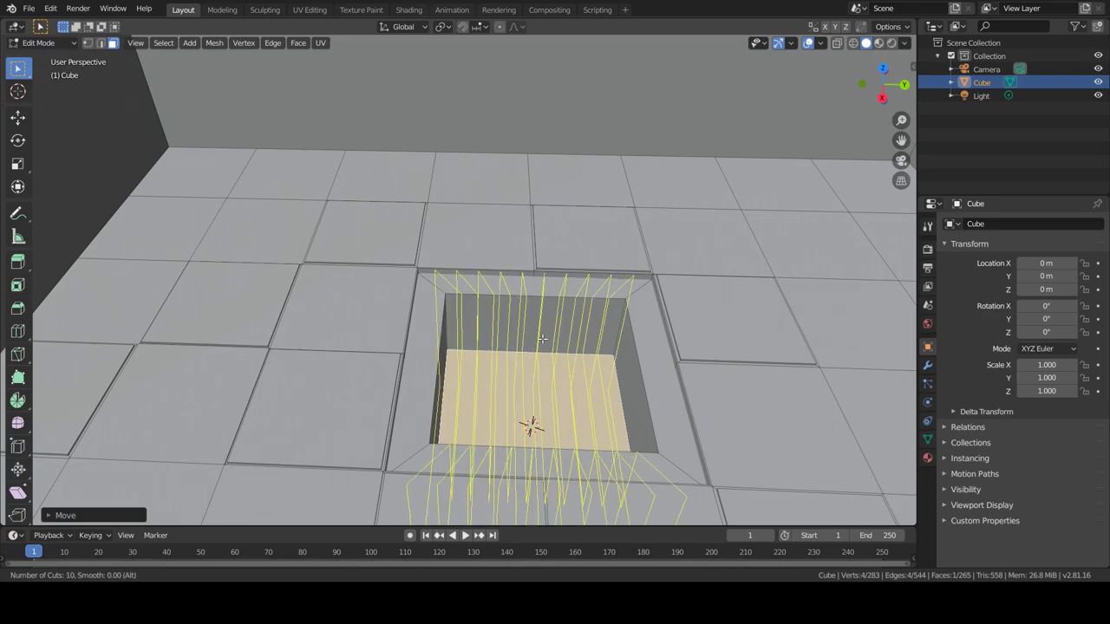
{"action": "left_click", "coordinate": [541, 339]}
{"action": "right_click", "coordinate": [541, 339]}
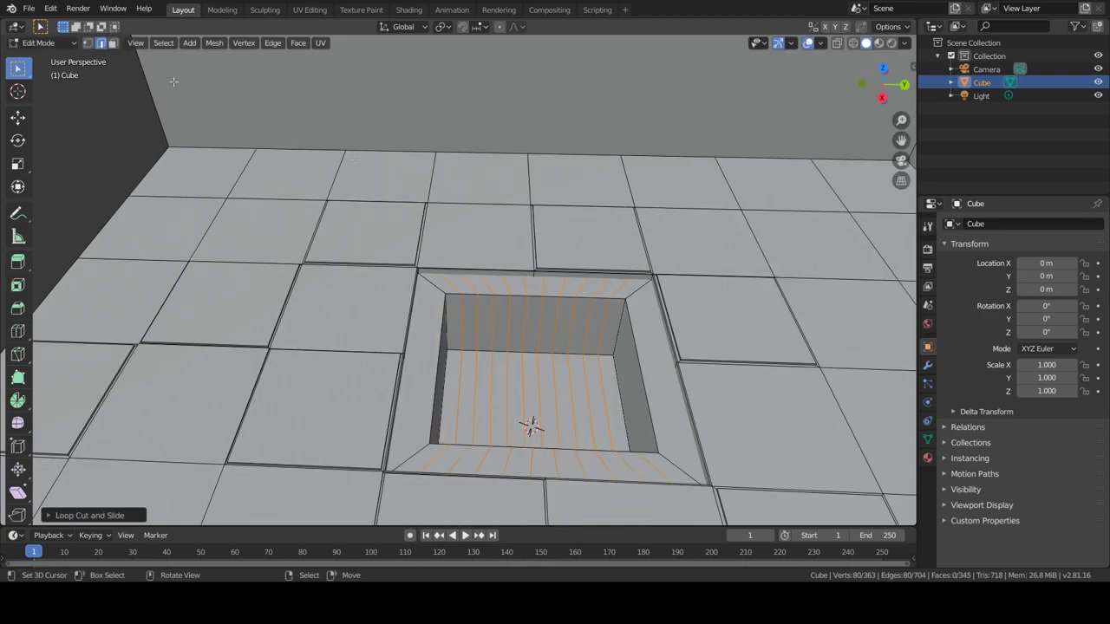
- Delete alternating wall strips on both sides inside the drain opening
{"action": "left_click", "coordinate": [114, 50]}
{"action": "left_click", "coordinate": [468, 322]}
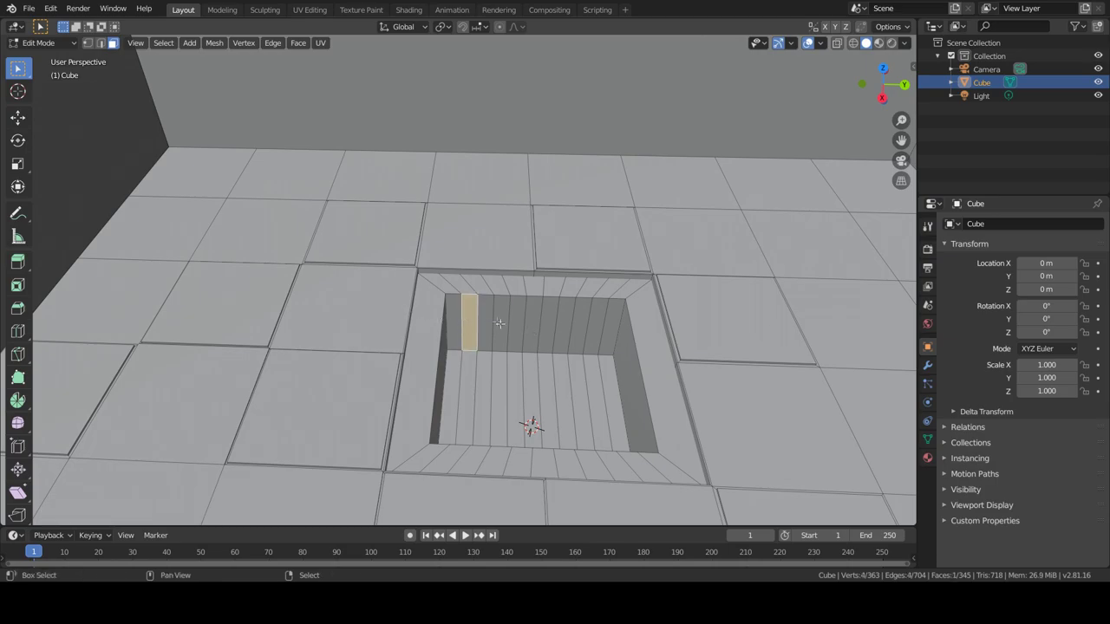
{"action": "left_click", "coordinate": [501, 322], "text": "shift"}
{"action": "left_click", "coordinate": [528, 322], "text": "shift"}
{"action": "left_click", "coordinate": [564, 322], "text": "shift"}
{"action": "left_click", "coordinate": [594, 322], "text": "shift"}
{"action": "middle_click_drag", "start_coordinate": [594, 322], "coordinate": [478, 319]}
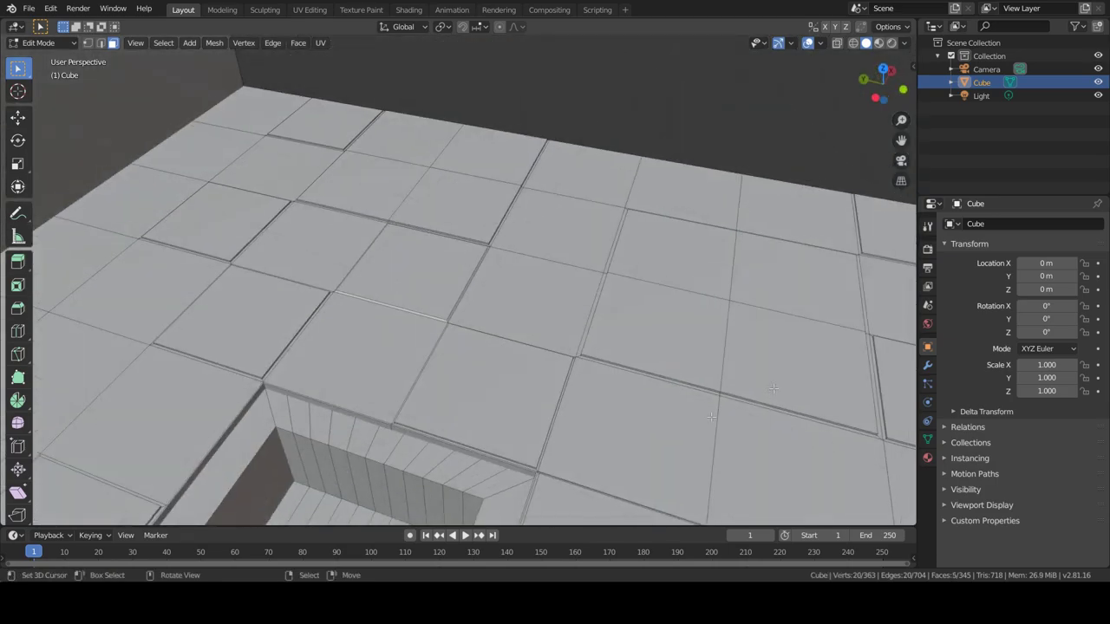
{"action": "left_click", "coordinate": [459, 319], "text": "shift"}
{"action": "left_click", "coordinate": [497, 329], "text": "shift"}
{"action": "left_click", "coordinate": [535, 340], "text": "shift"}
{"action": "left_click", "coordinate": [575, 350], "text": "shift"}
{"action": "key", "text": "x"}
{"action": "left_click", "coordinate": [576, 348]}
- Fill the drain's back wall and the first gap between chosen edges with faces
{"action": "left_click", "coordinate": [105, 45]}
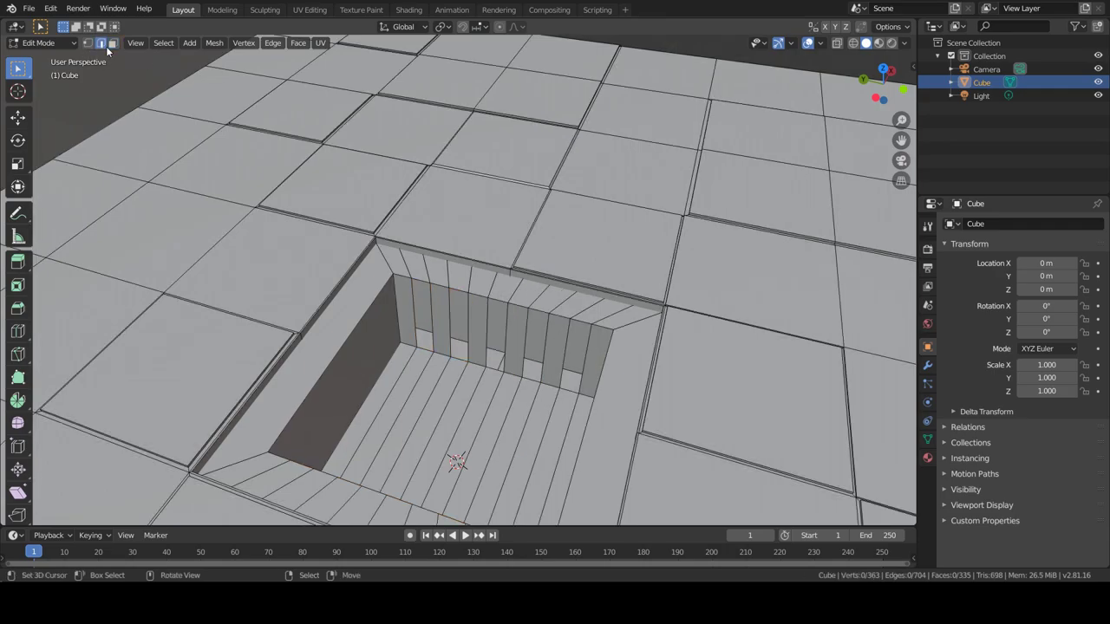
{"action": "left_click", "coordinate": [412, 314]}
{"action": "middle_click_drag", "start_coordinate": [412, 314], "coordinate": [420, 342]}
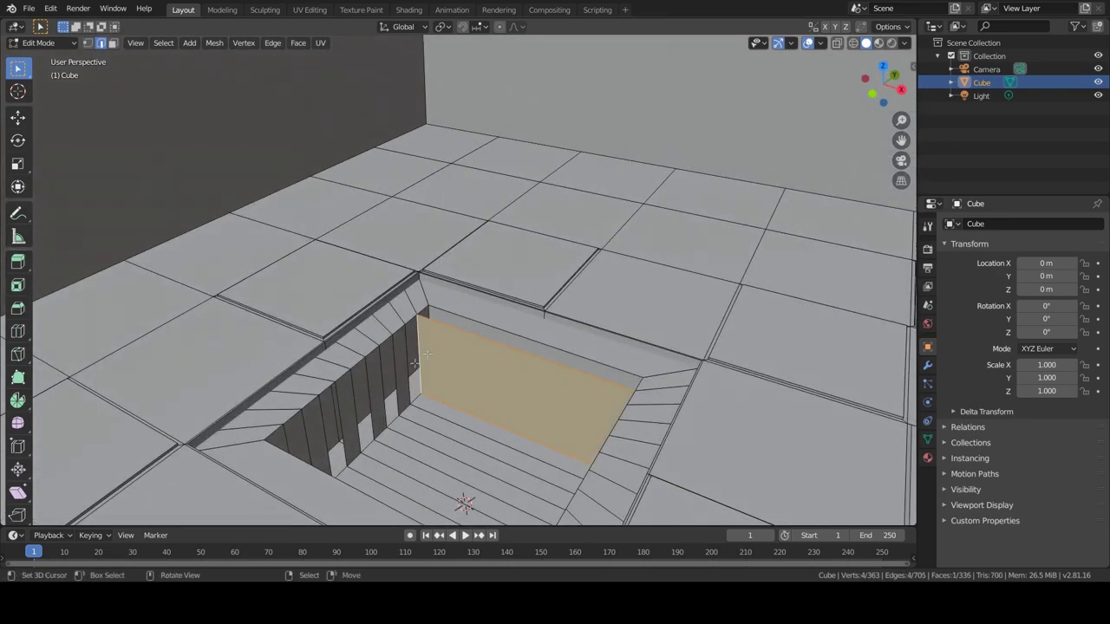
{"action": "mouse_move", "coordinate": [490, 405]}
{"action": "middle_mouse_down"}
{"action": "mouse_move", "coordinate": [555, 398]}
{"action": "mouse_move", "coordinate": [362, 397]}
{"action": "mouse_move", "coordinate": [479, 439]}
{"action": "middle_mouse_up"}
{"action": "key", "text": "f"}
{"action": "key", "text": "ctrl+z"}
{"action": "key", "text": "f"}
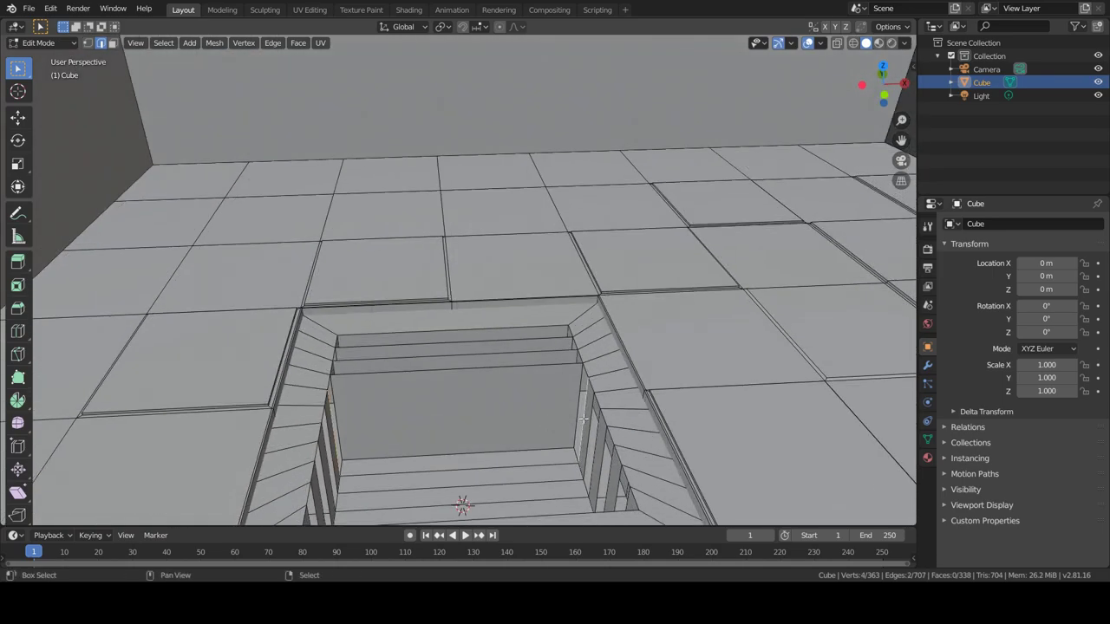
{"action": "key", "text": "f"}
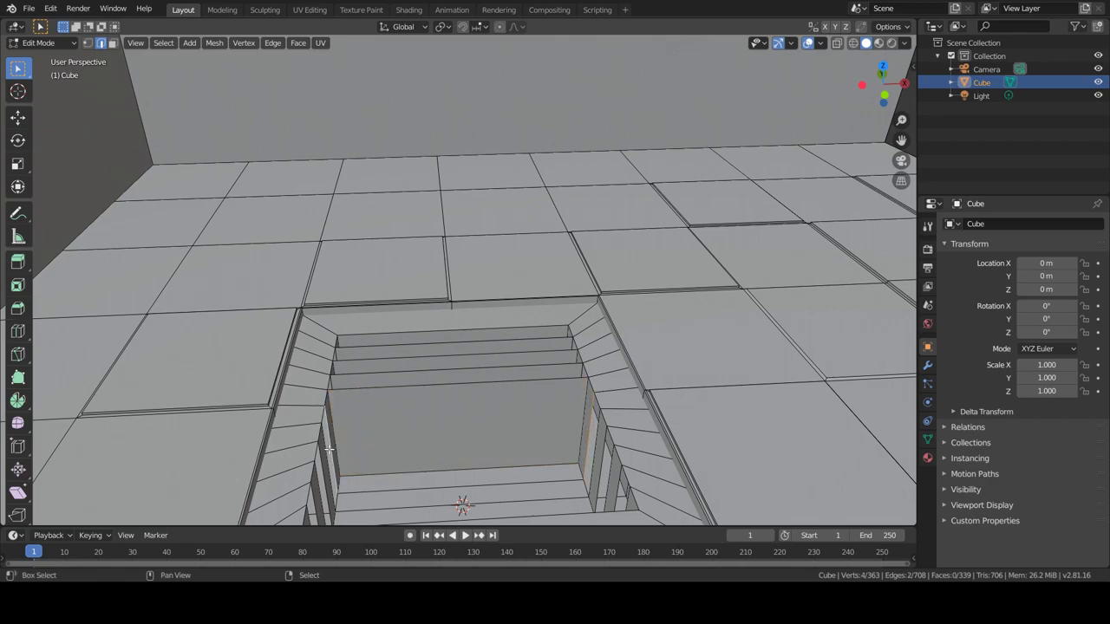
{"action": "key", "text": "f"}
- Fill the lower wall and remaining gaps with new slat faces, then return to object mode
{"action": "key", "text": "f"}
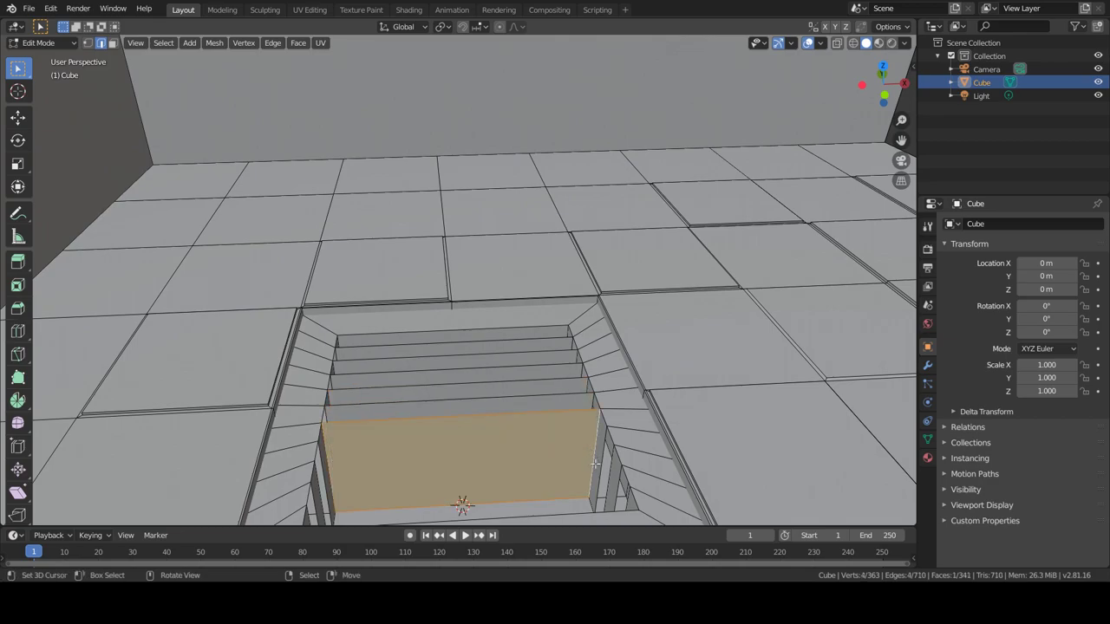
{"action": "middle_click_drag", "start_coordinate": [605, 461], "coordinate": [468, 469]}
{"action": "key", "text": "f"}
{"action": "mouse_move", "coordinate": [410, 438]}
{"action": "middle_mouse_down"}
{"action": "mouse_move", "coordinate": [460, 460]}
{"action": "mouse_move", "coordinate": [542, 362]}
{"action": "mouse_move", "coordinate": [462, 306]}
{"action": "middle_mouse_up"}
{"action": "left_click", "coordinate": [460, 460]}
{"action": "left_click", "coordinate": [563, 356]}
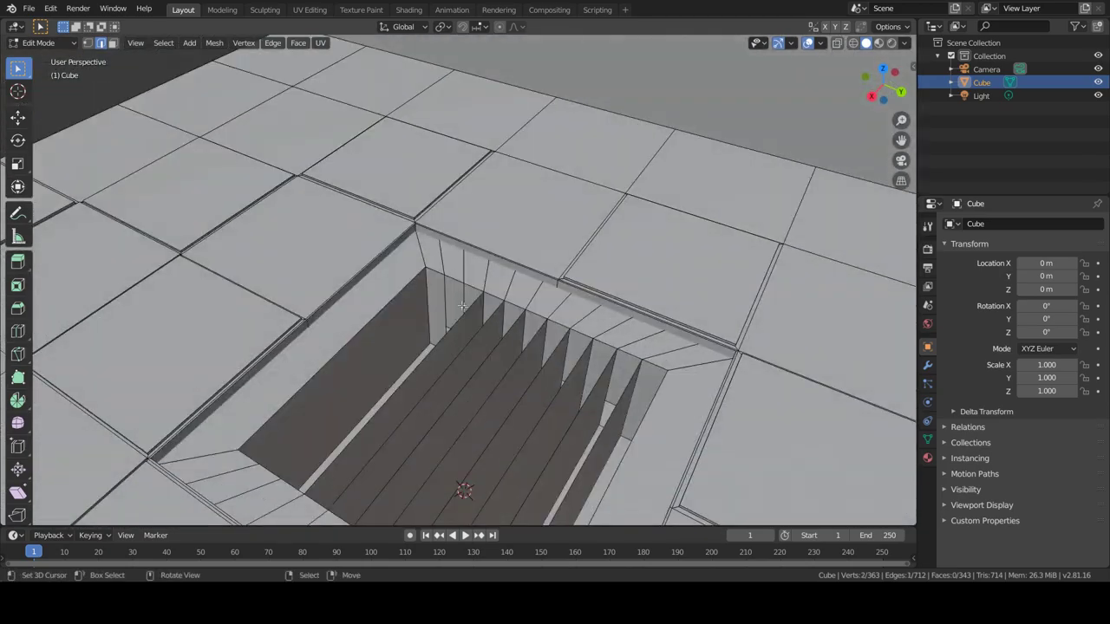
{"action": "key", "text": "f"}
{"action": "middle_click_drag", "start_coordinate": [464, 299], "coordinate": [546, 319]}
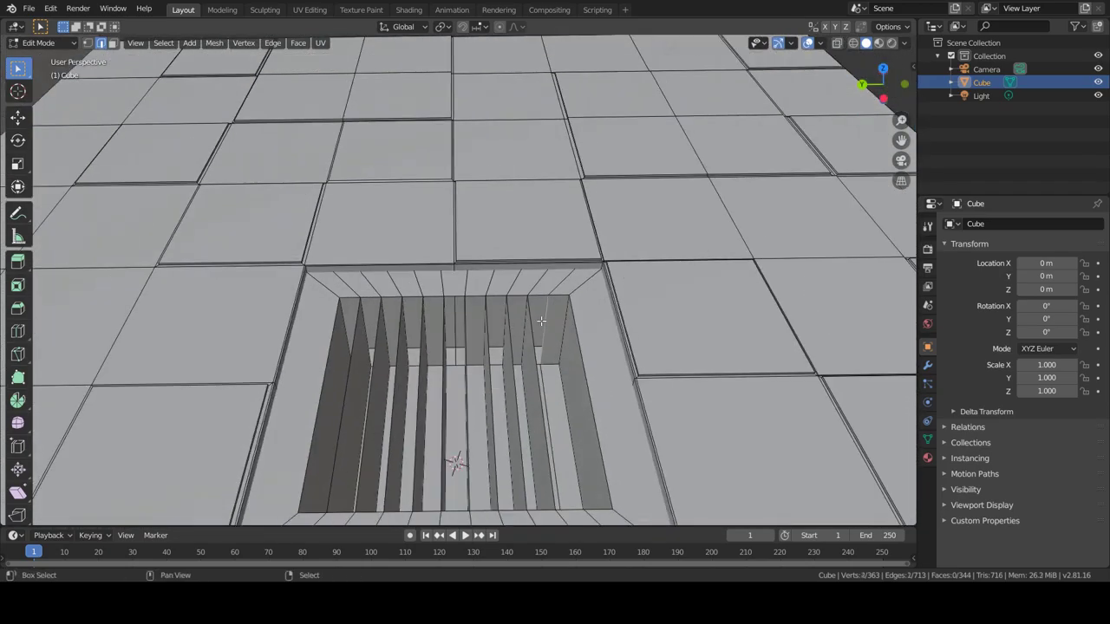
{"action": "left_click", "coordinate": [538, 342]}
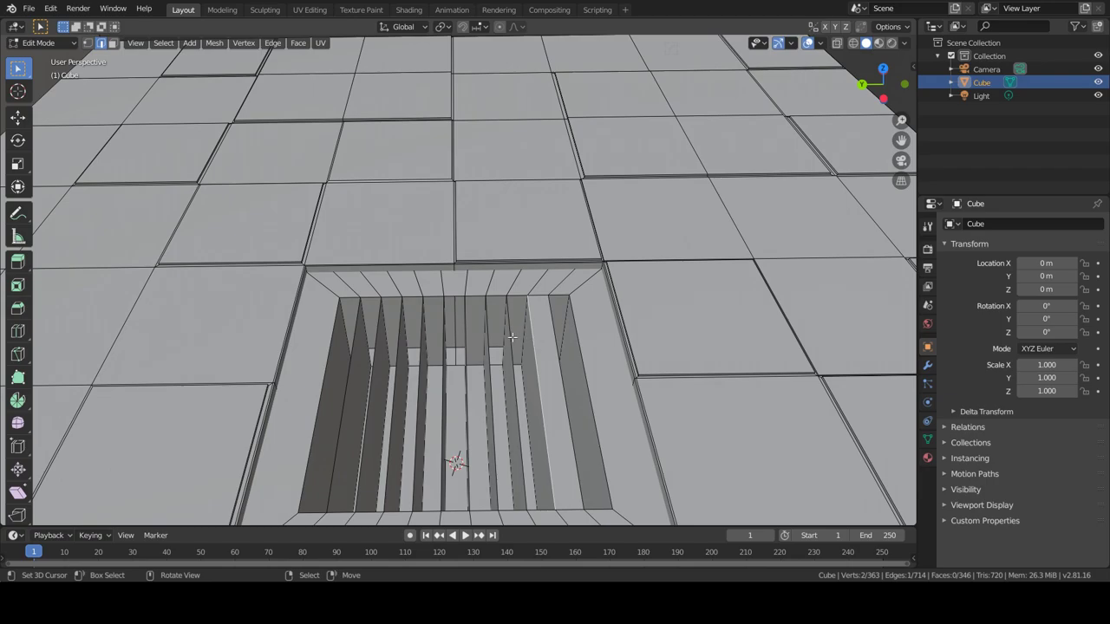
{"action": "key", "text": "f"}
{"action": "key", "text": "f"}
{"action": "key", "text": "f"}
{"action": "key", "text": "f"}
{"action": "mouse_move", "coordinate": [465, 356]}
{"action": "middle_mouse_down"}
{"action": "mouse_move", "coordinate": [527, 384]}
{"action": "mouse_move", "coordinate": [592, 382]}
{"action": "middle_mouse_up"}
{"action": "key", "text": "Tab"}
{"action": "scroll", "coordinate": [592, 382], "scroll_direction": "down", "scroll_amount": 5}
{"action": "middle_click_drag", "start_coordinate": [507, 322], "coordinate": [498, 303]}
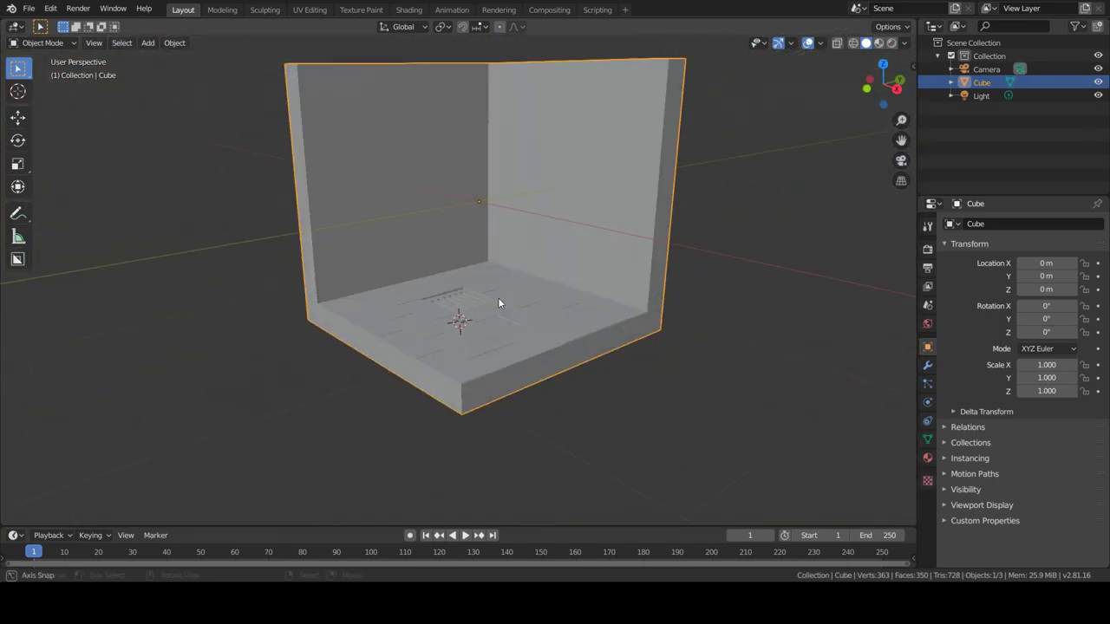
- Add a new cube, shrink it, and raise it above the tiled floor
{"action": "middle_click_drag", "start_coordinate": [480, 266], "coordinate": [471, 304], "text": "shift"}
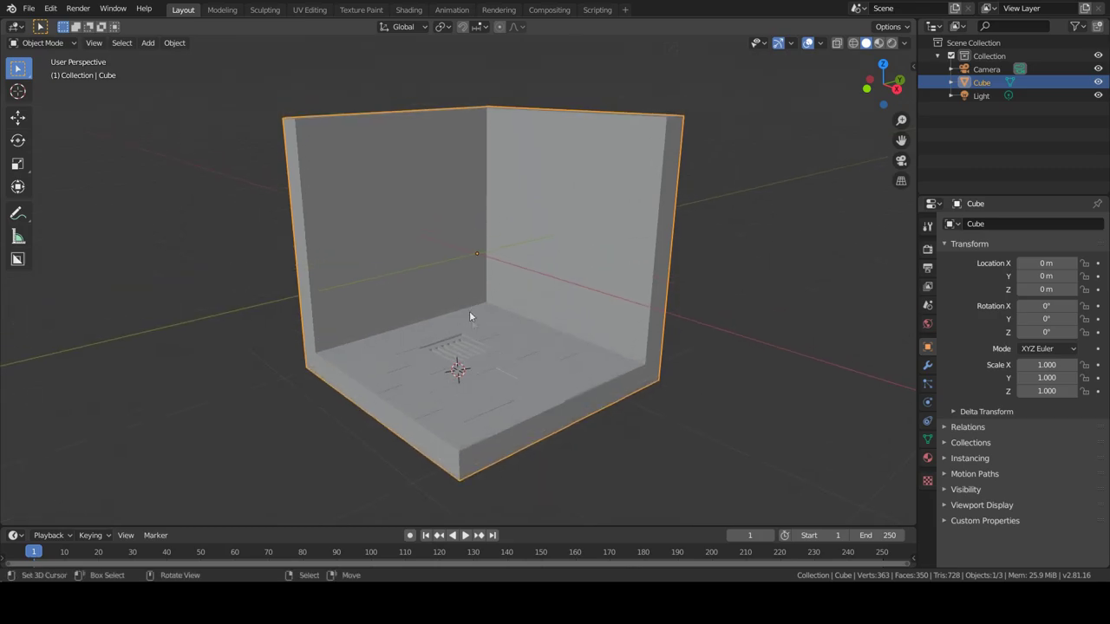
{"action": "scroll", "coordinate": [473, 314], "scroll_direction": "up", "scroll_amount": 4}
{"action": "key", "text": "shift+a"}
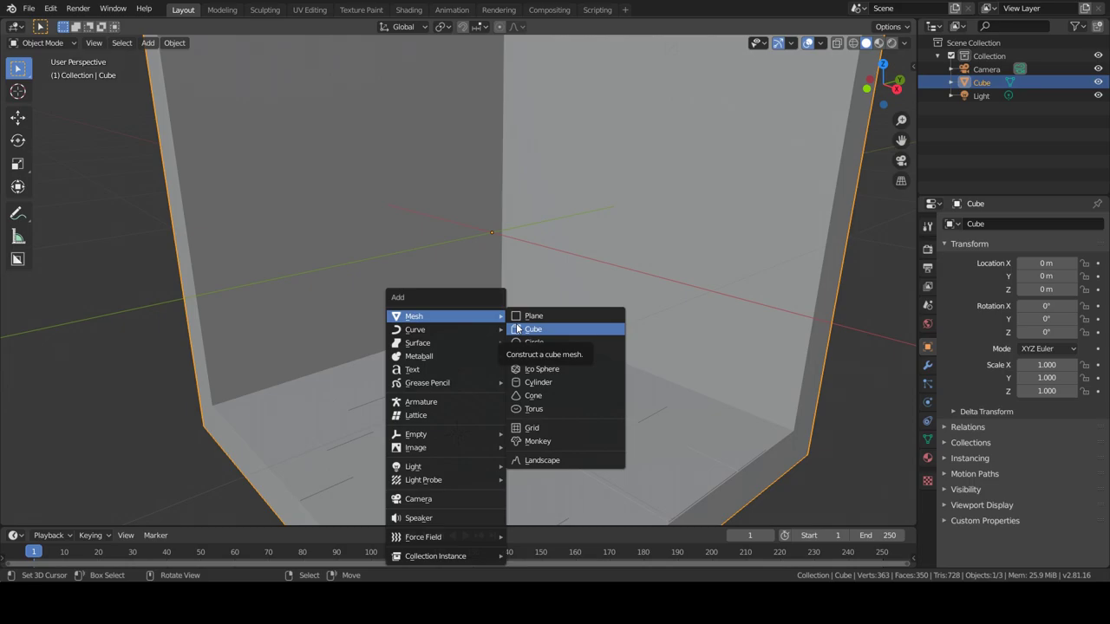
{"action": "left_click", "coordinate": [530, 328]}
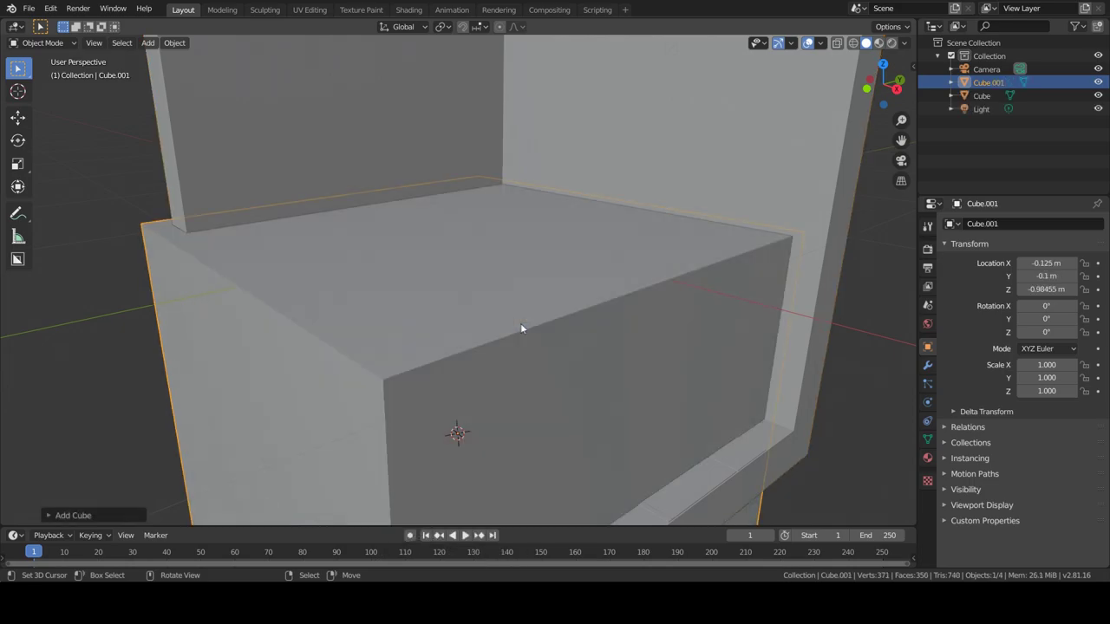
{"action": "key", "text": "s"}
{"action": "left_click", "coordinate": [576, 437]}
{"action": "key", "text": "g"}
{"action": "key", "text": "z"}
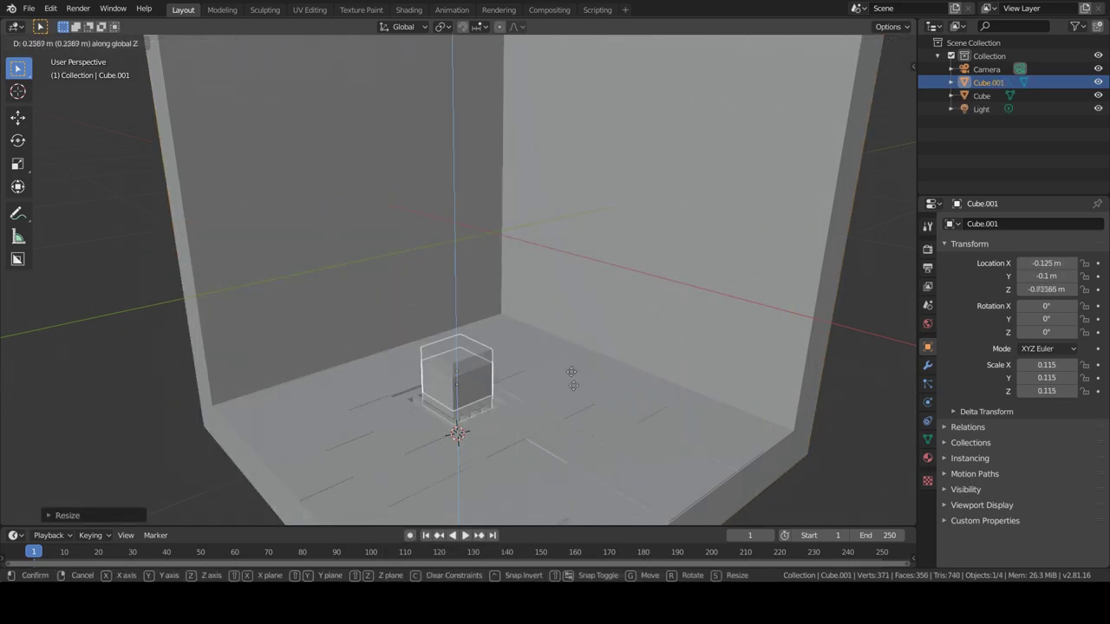
{"action": "left_click", "coordinate": [520, 382]}
- Scale the cube to 0.058 and place it against the left wall at hook height
{"action": "middle_click_drag", "start_coordinate": [498, 384], "coordinate": [695, 341]}
{"action": "key", "text": "s"}
{"action": "key", "text": "Escape"}
{"action": "key", "text": "g"}
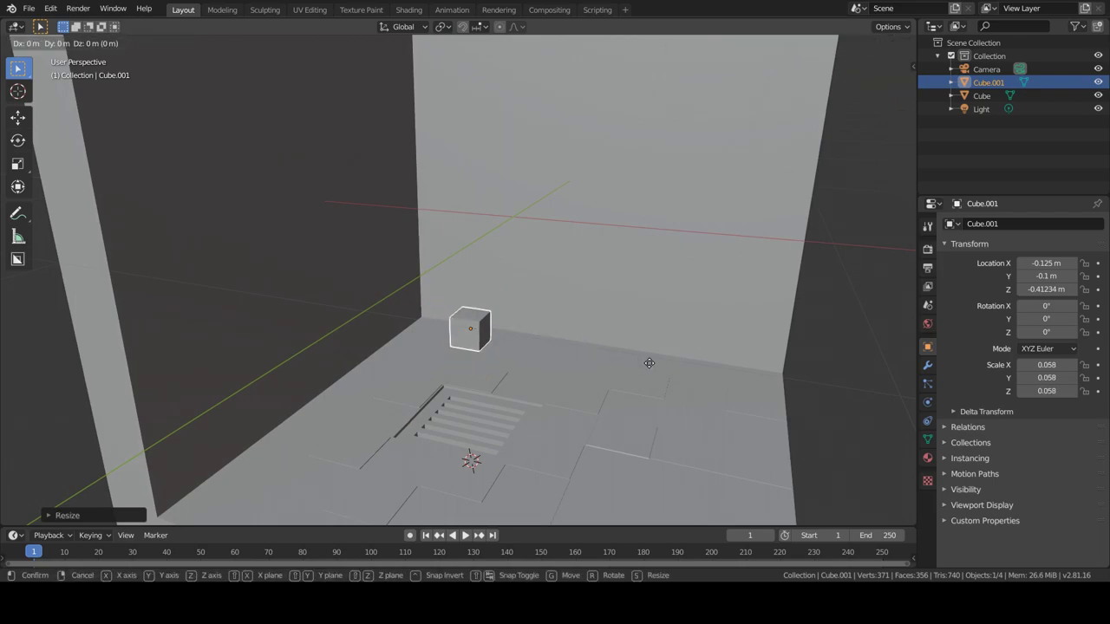
{"action": "key", "text": "x"}
{"action": "left_click", "coordinate": [441, 326]}
{"action": "key", "text": "g"}
{"action": "key", "text": "z"}
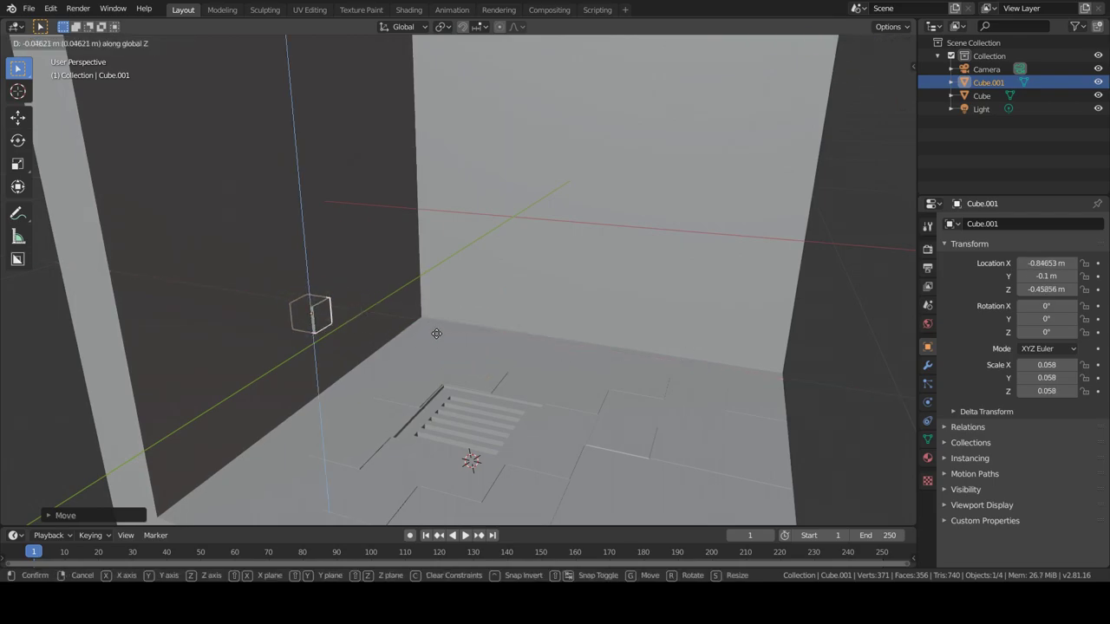
{"action": "left_click", "coordinate": [446, 356]}
{"action": "middle_click_drag", "start_coordinate": [446, 356], "coordinate": [446, 365]}
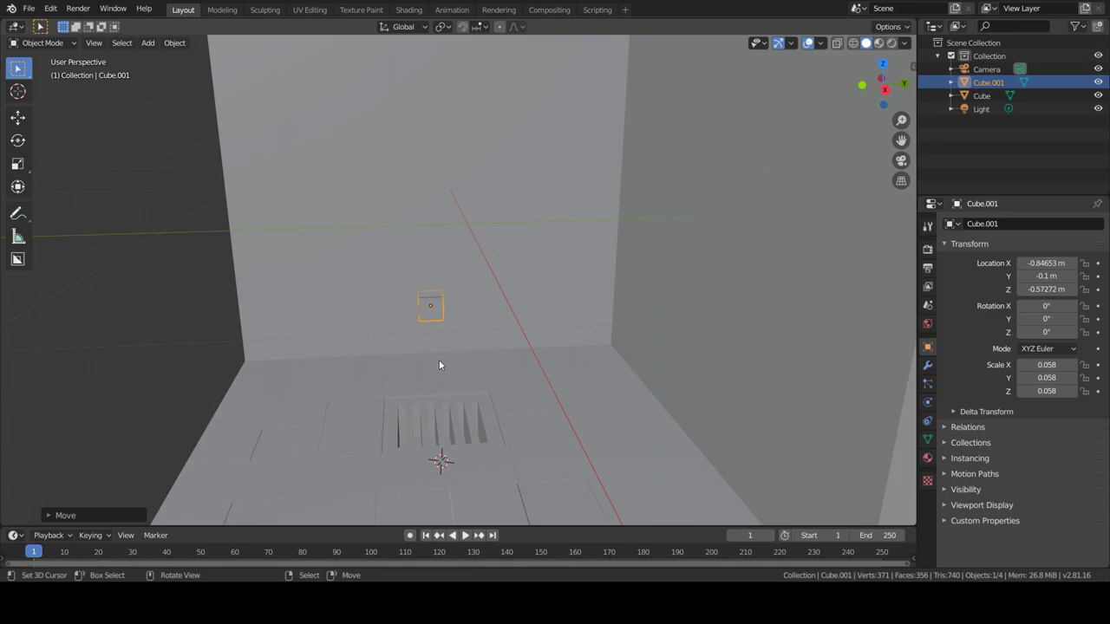
{"action": "scroll", "coordinate": [441, 365], "scroll_direction": "up", "scroll_amount": 3}
{"action": "key", "text": "shift+a"}
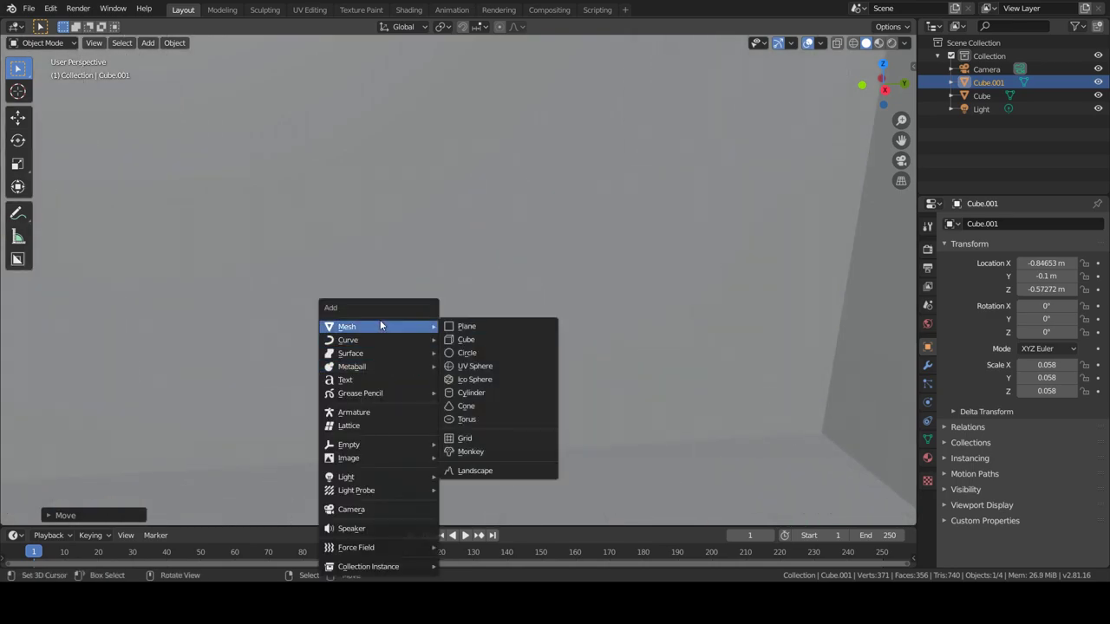
- Remove the stray circle and snap the 3D cursor onto the small wall cube
{"action": "left_click", "coordinate": [475, 353]}
{"action": "scroll", "coordinate": [485, 360], "scroll_direction": "down", "scroll_amount": 3}
{"action": "scroll", "coordinate": [517, 370], "scroll_direction": "down", "scroll_amount": 3}
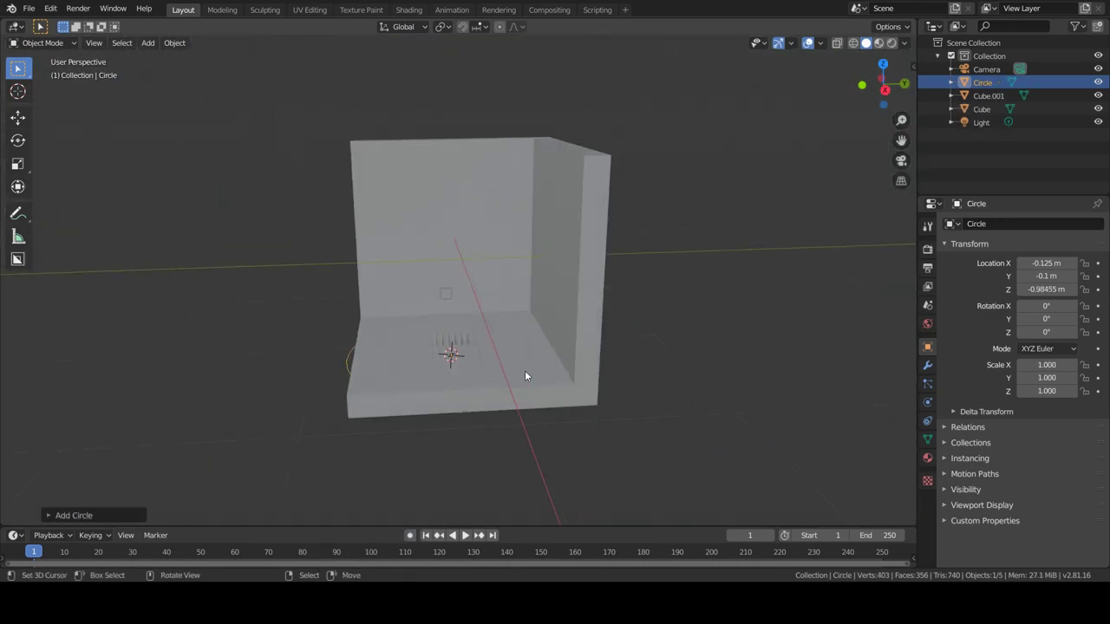
{"action": "key", "text": "Delete"}
{"action": "scroll", "coordinate": [489, 366], "scroll_direction": "up", "scroll_amount": 4}
{"action": "left_click", "coordinate": [427, 306]}
{"action": "key", "text": "shift+s"}
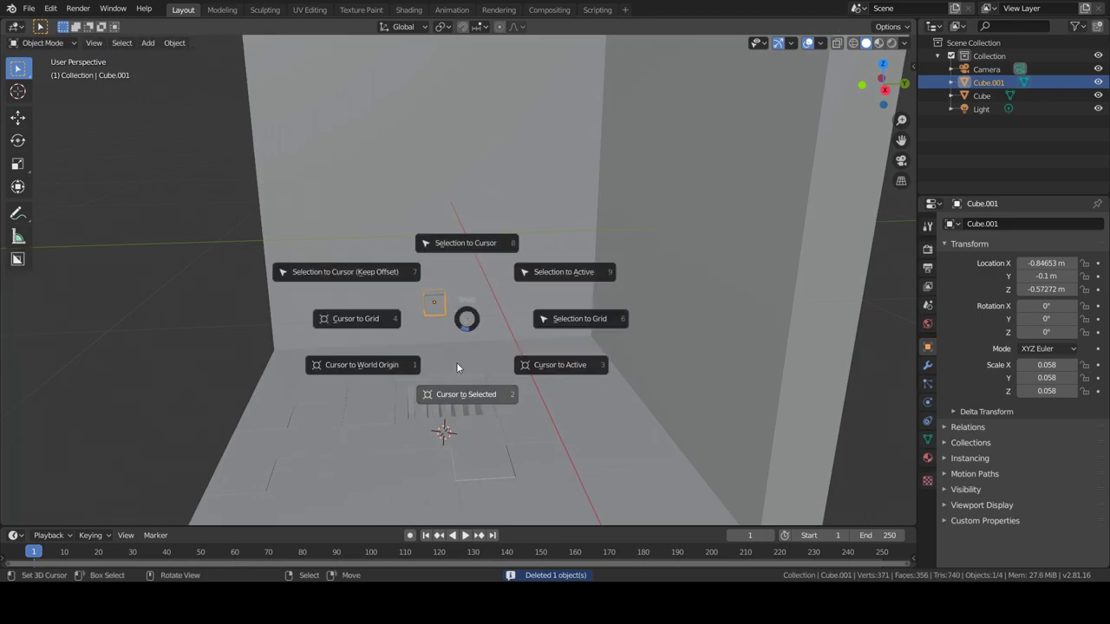
- Add a Bezier circle, scale it to -0.040, and give it tube thickness with Hard Ops
{"action": "key", "text": "shift+a"}
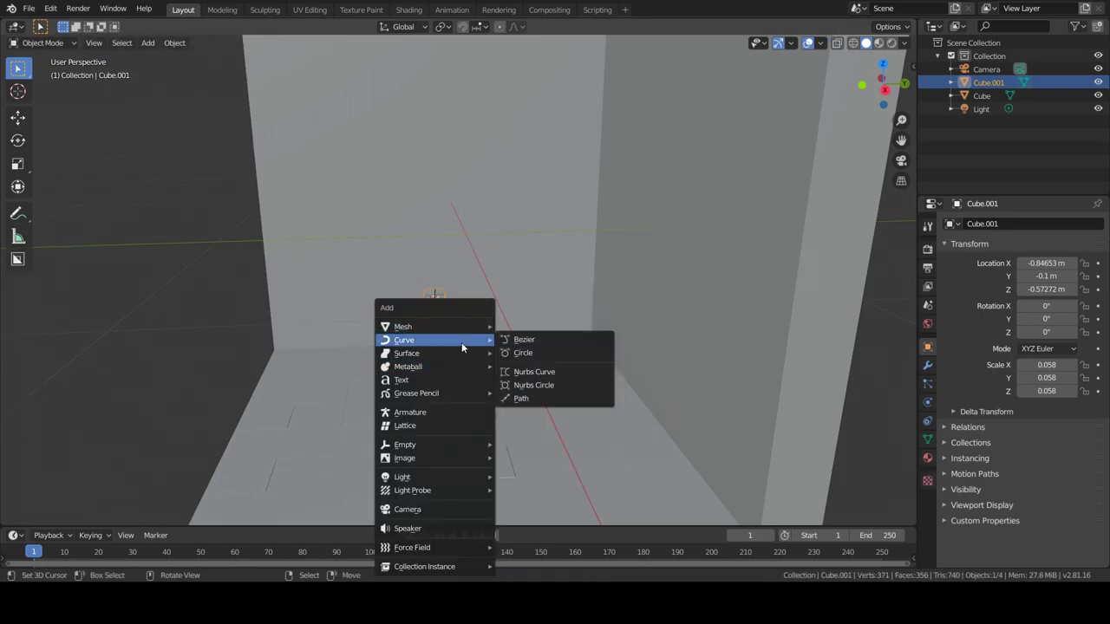
{"action": "left_click", "coordinate": [524, 353]}
{"action": "key", "text": "s"}
{"action": "left_click", "coordinate": [424, 330]}
{"action": "mouse_move", "coordinate": [424, 330]}
{"action": "middle_mouse_down"}
{"action": "mouse_move", "coordinate": [533, 377]}
{"action": "mouse_move", "coordinate": [422, 356]}
{"action": "middle_mouse_up"}
{"action": "key", "text": "g"}
{"action": "left_click", "coordinate": [439, 364]}
{"action": "key", "text": "s"}
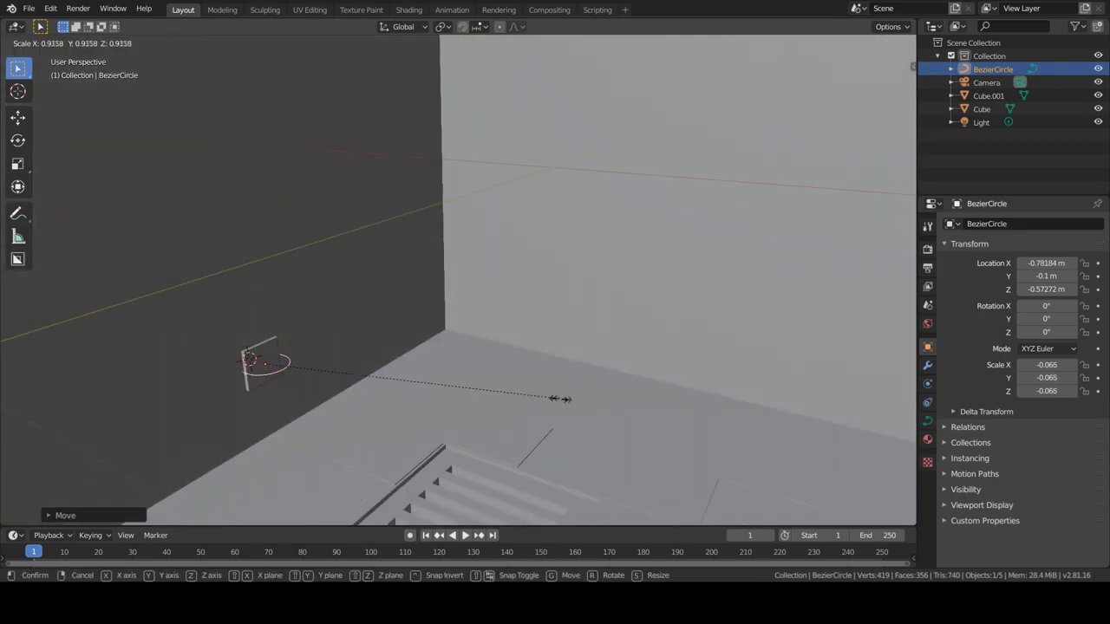
{"action": "left_click", "coordinate": [444, 389]}
{"action": "key", "text": "q"}
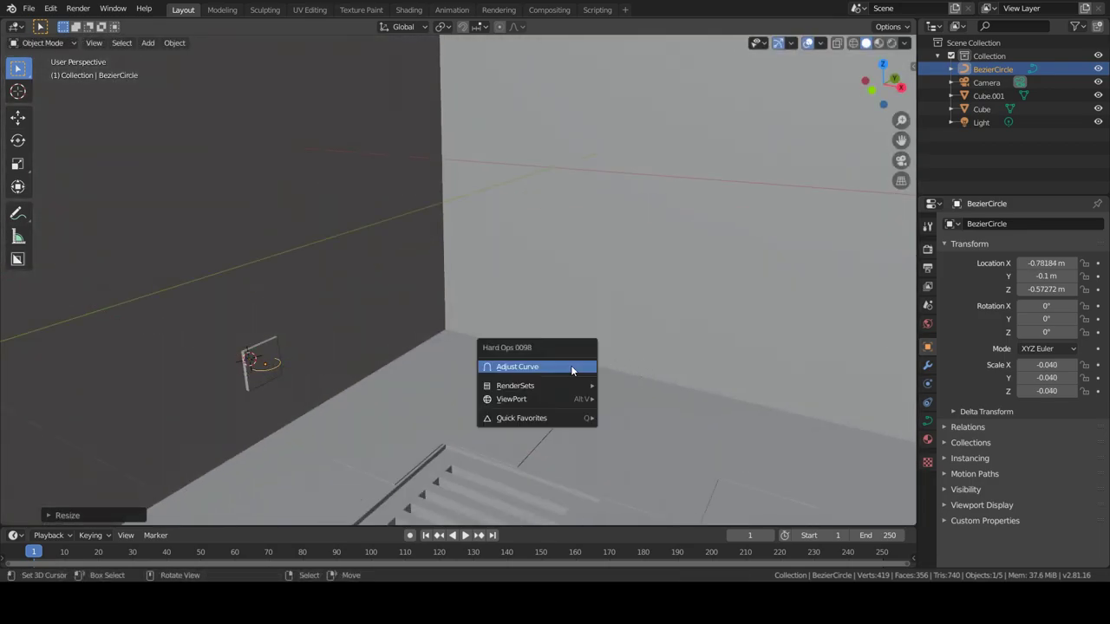
{"action": "left_click", "coordinate": [570, 365]}
{"action": "key", "text": "Escape"}
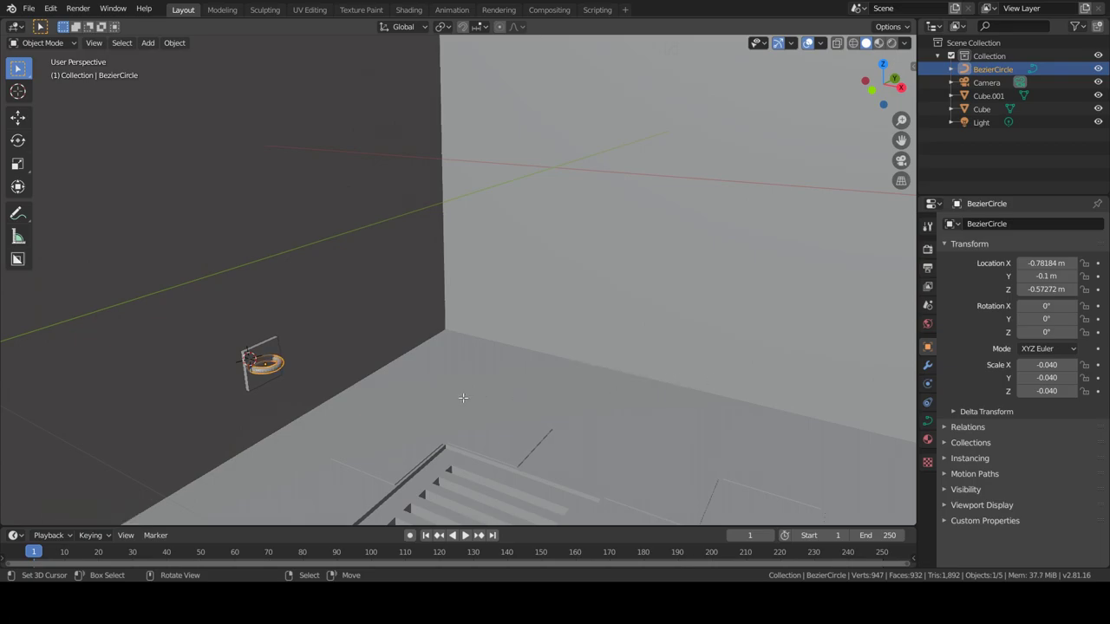
- Shift the curve's points along X and duplicate the loop
{"action": "key", "text": "Tab"}
{"action": "key", "text": "g"}
{"action": "key", "text": "x"}
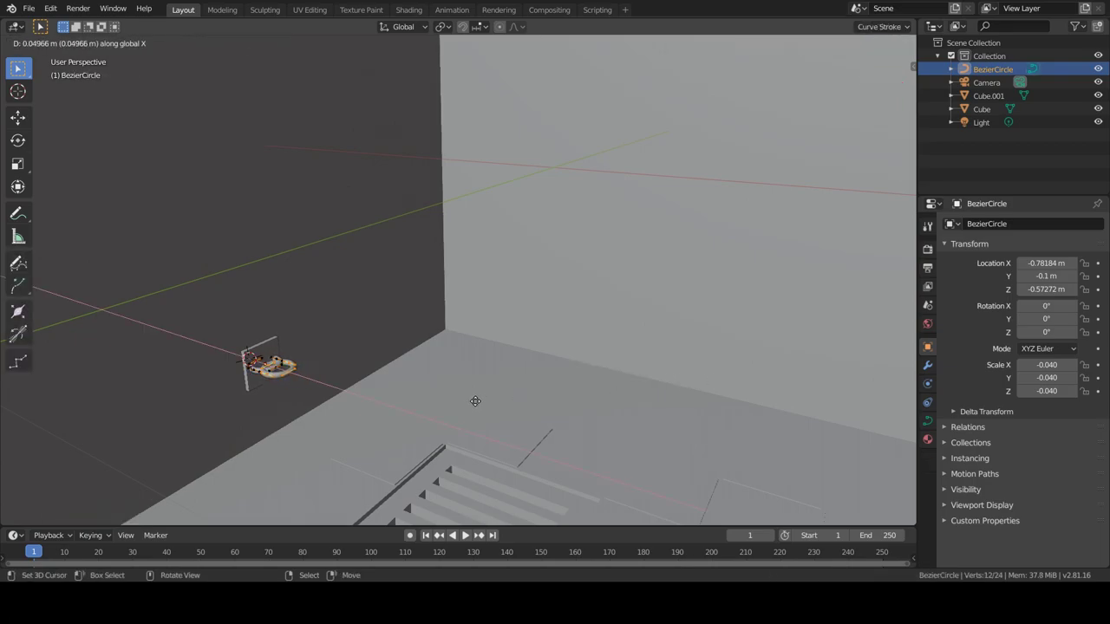
{"action": "key", "text": "shift+d"}
{"action": "key", "text": "Escape"}
- Rotate the duplicated loop about X and lower it into a hook, then select the wall cube too
{"action": "key", "text": "r"}
{"action": "key", "text": "z"}
{"action": "key", "text": "x"}
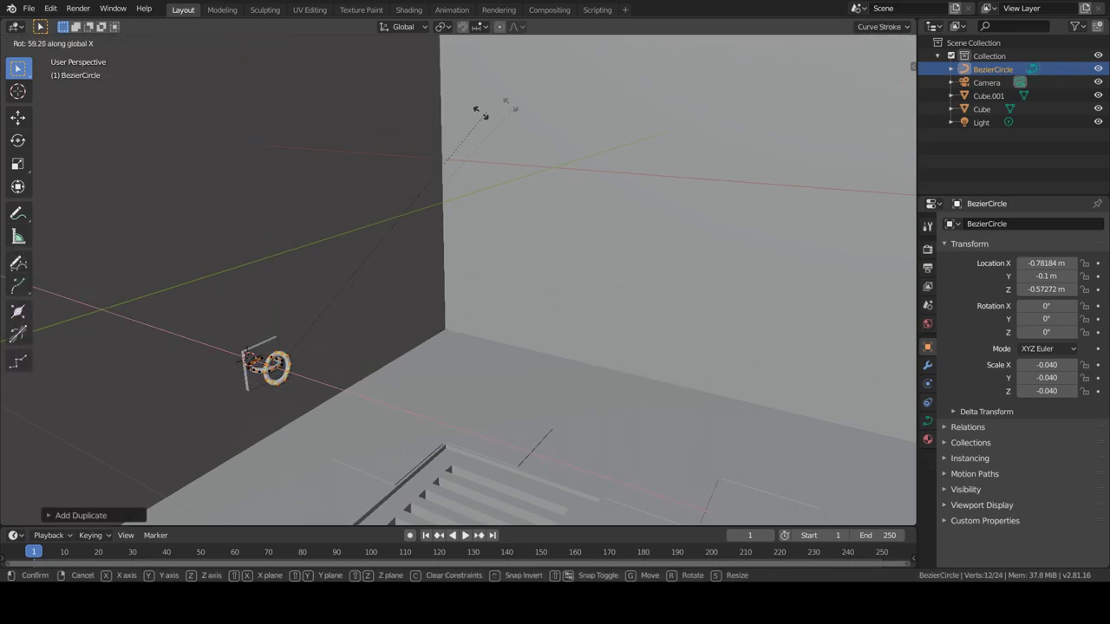
{"action": "left_click", "coordinate": [290, 326]}
{"action": "key", "text": "g"}
{"action": "key", "text": "z"}
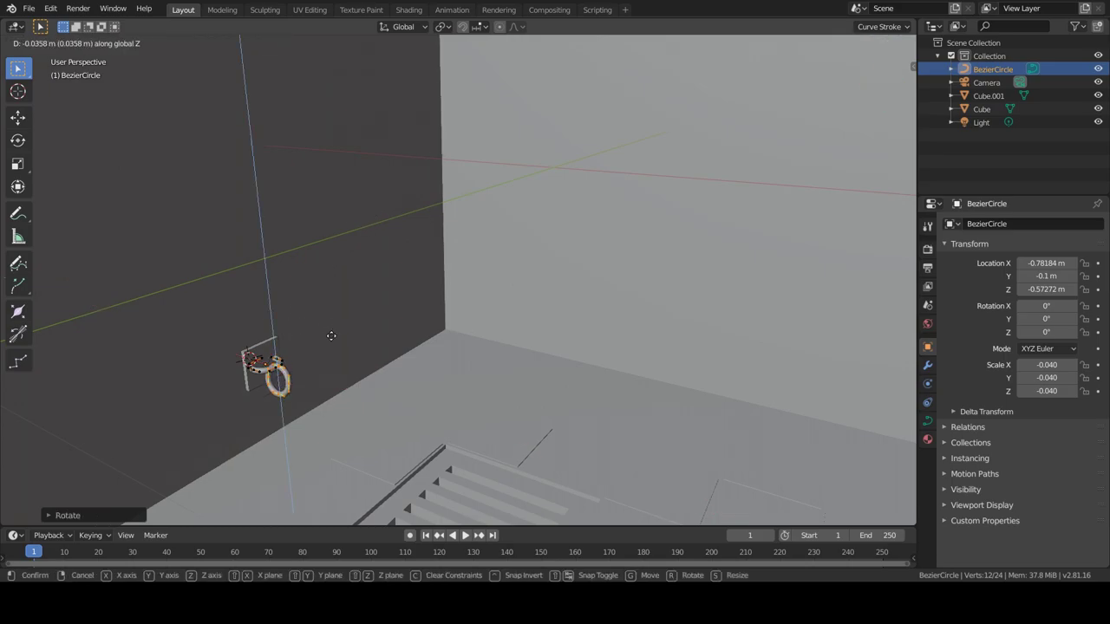
{"action": "left_click", "coordinate": [323, 287]}
{"action": "scroll", "coordinate": [294, 347], "scroll_direction": "up", "scroll_amount": 3}
{"action": "key", "text": "Tab"}
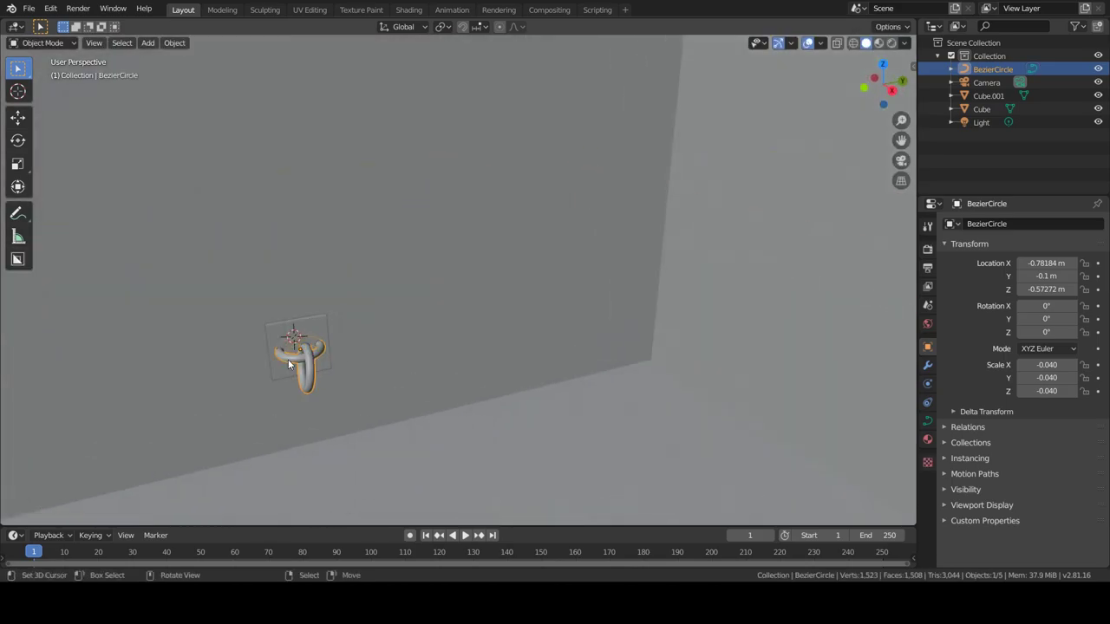
{"action": "left_click", "coordinate": [293, 335], "text": "shift"}
- Duplicate the hook and its wall cube and slide the copy farther along the wall
{"action": "key", "text": "shift+d"}
{"action": "key", "text": "x"}
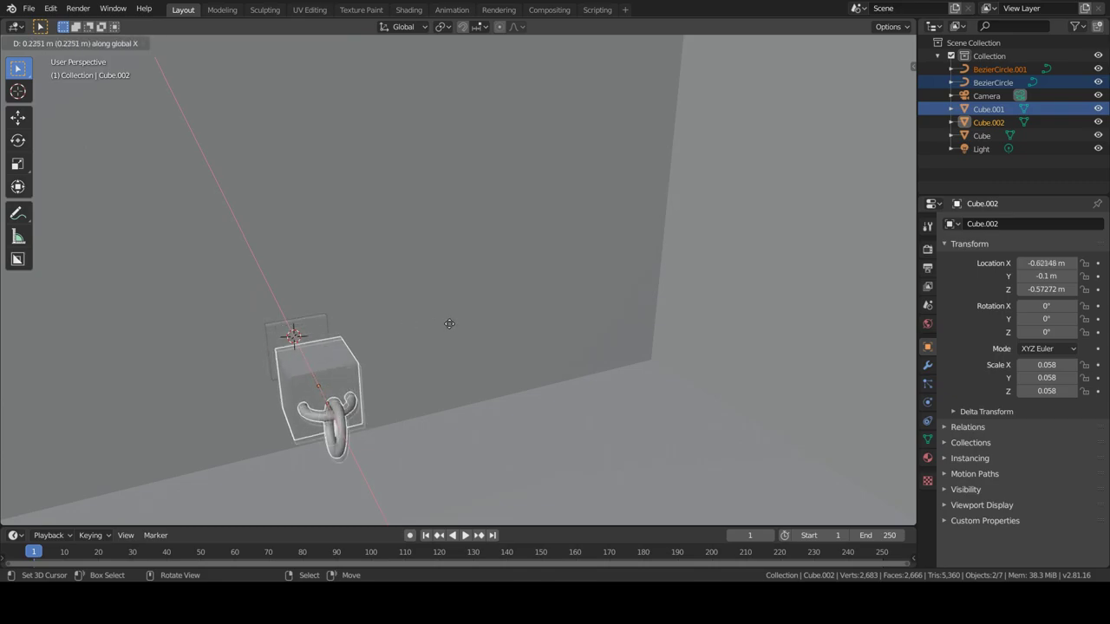
{"action": "key", "text": "x"}
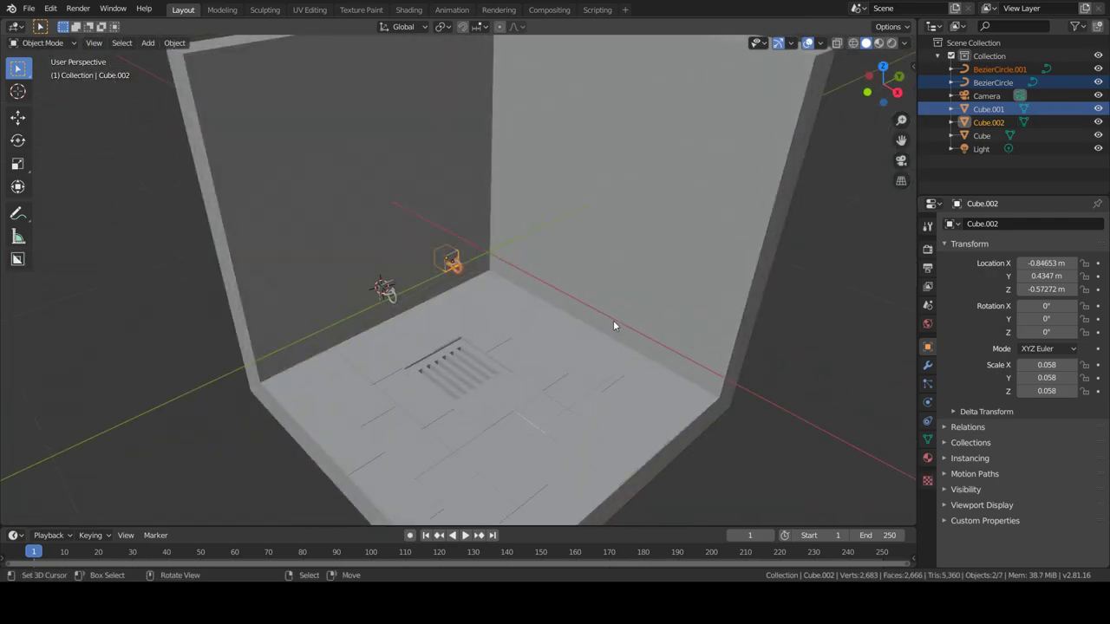
{"action": "left_click", "coordinate": [612, 319]}
- Snap the 3D cursor onto the room's right wall face
{"action": "key", "text": "Tab"}
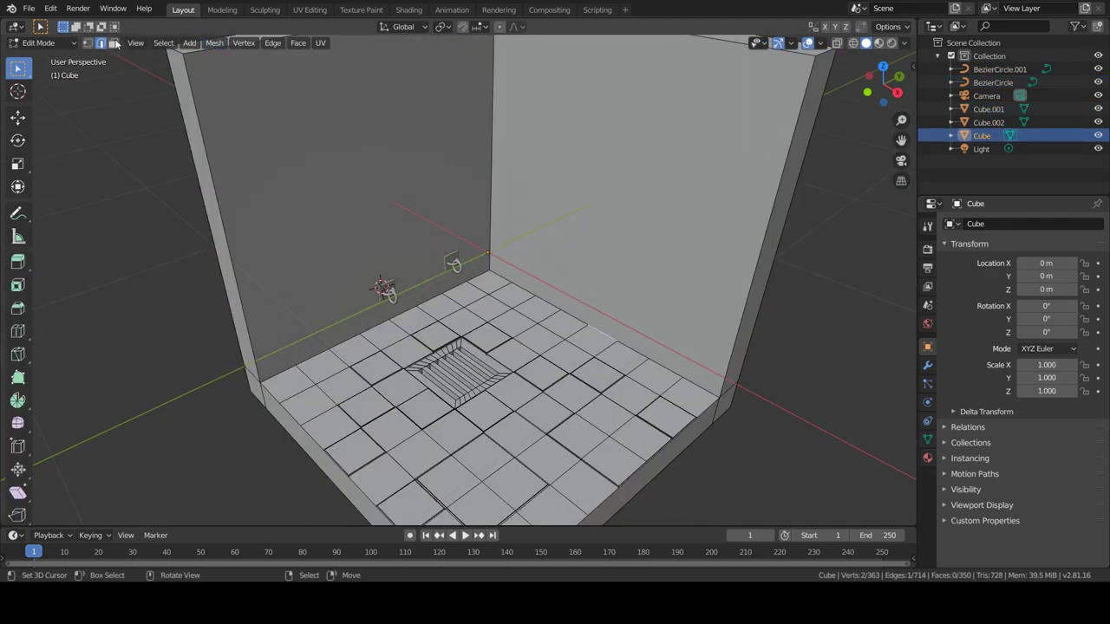
{"action": "left_click", "coordinate": [114, 43]}
{"action": "left_click", "coordinate": [624, 276]}
{"action": "key", "text": "shift+s"}
{"action": "left_click", "coordinate": [622, 334]}
{"action": "key", "text": "Tab"}
{"action": "key", "text": "shift+a"}
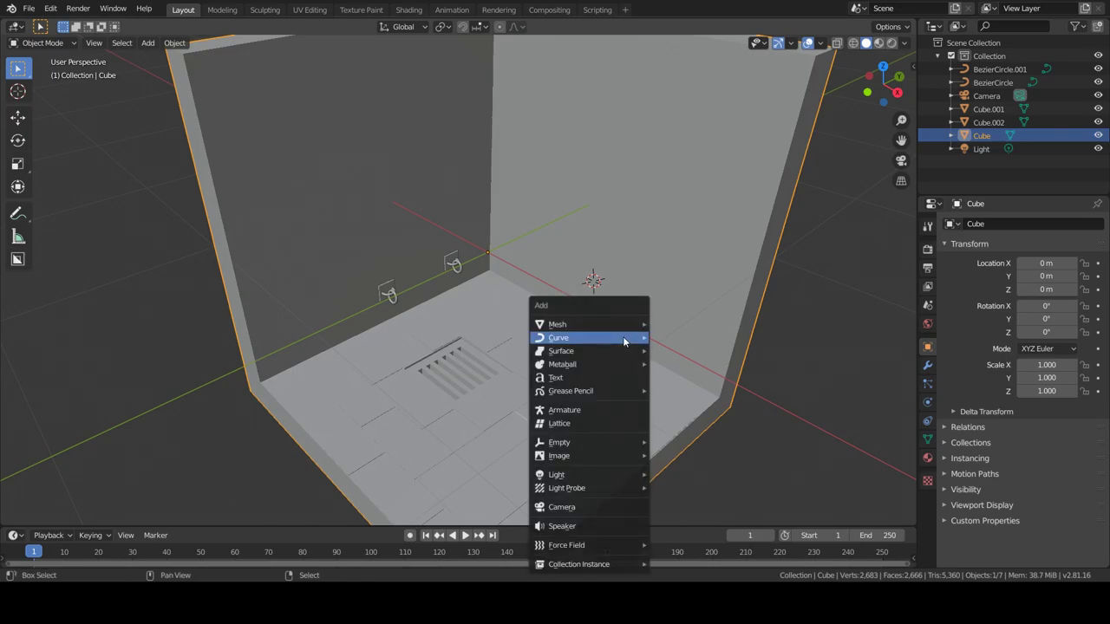
- Add a cube at the right wall, scaled to 0.337, and move it along Y
{"action": "mouse_move", "coordinate": [557, 324]}
{"action": "left_click", "coordinate": [682, 342]}
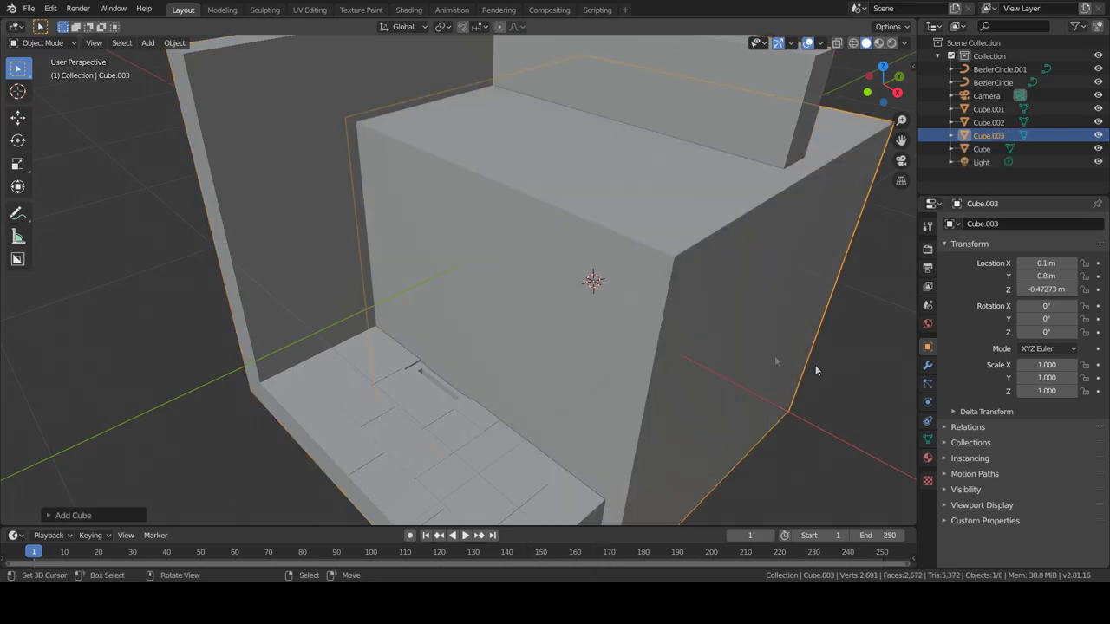
{"action": "key", "text": "s"}
{"action": "left_click", "coordinate": [692, 336]}
{"action": "mouse_move", "coordinate": [681, 333]}
{"action": "middle_mouse_down"}
{"action": "mouse_move", "coordinate": [649, 364]}
{"action": "mouse_move", "coordinate": [663, 348]}
{"action": "mouse_move", "coordinate": [676, 378]}
{"action": "middle_mouse_up"}
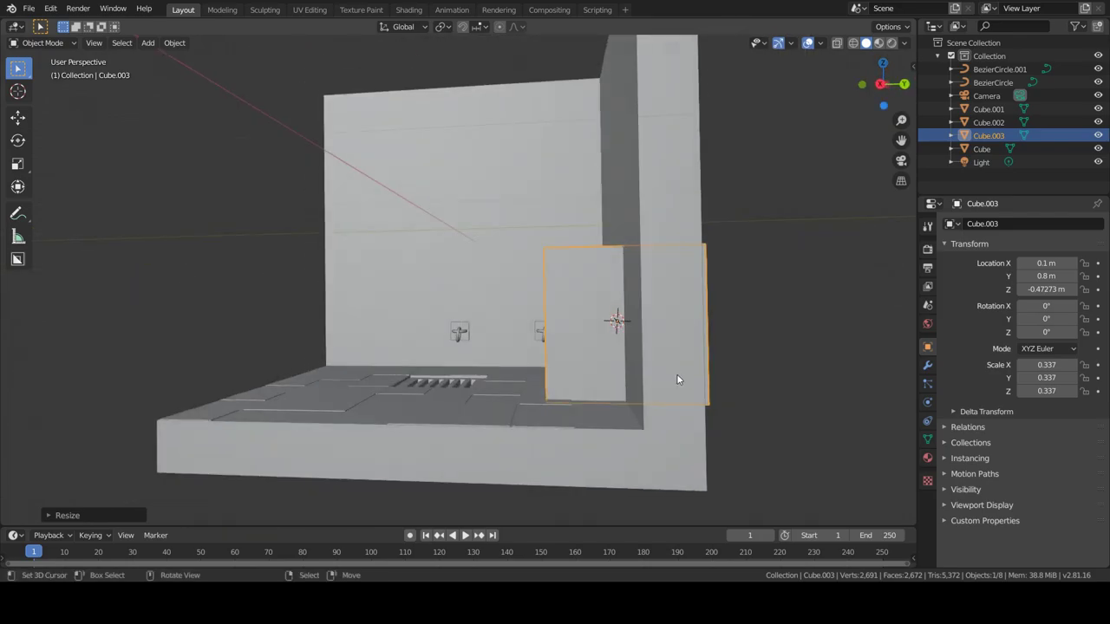
{"action": "key", "text": "g"}
{"action": "key", "text": "y"}
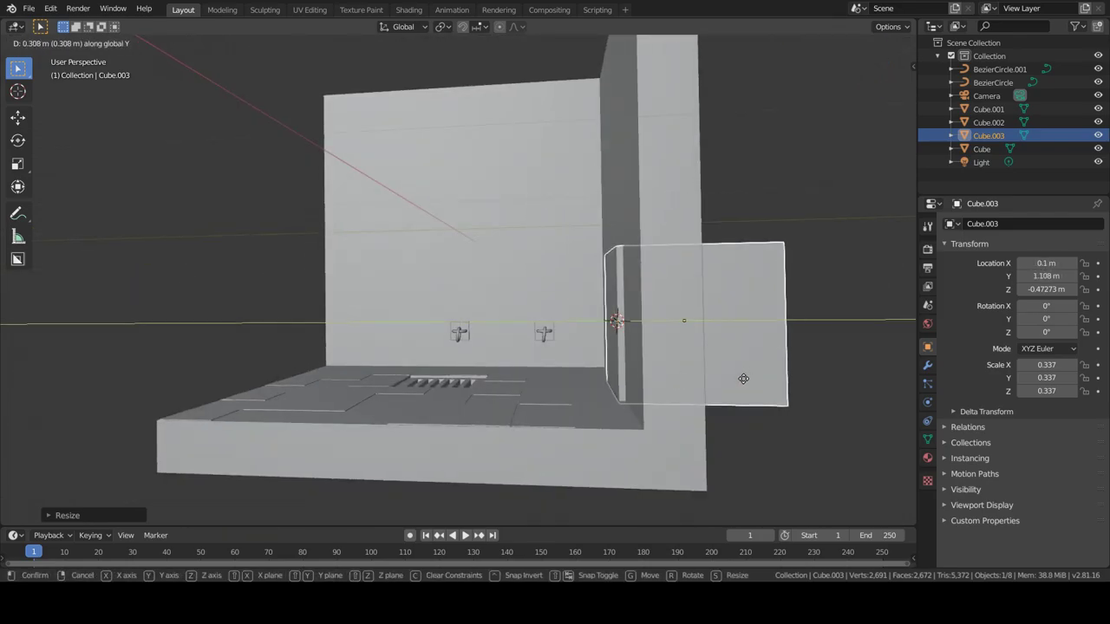
{"action": "left_click", "coordinate": [741, 378]}
- Adjust the cube's position along X so it sits in the right wall
{"action": "key", "text": "g"}
{"action": "left_click", "coordinate": [733, 368]}
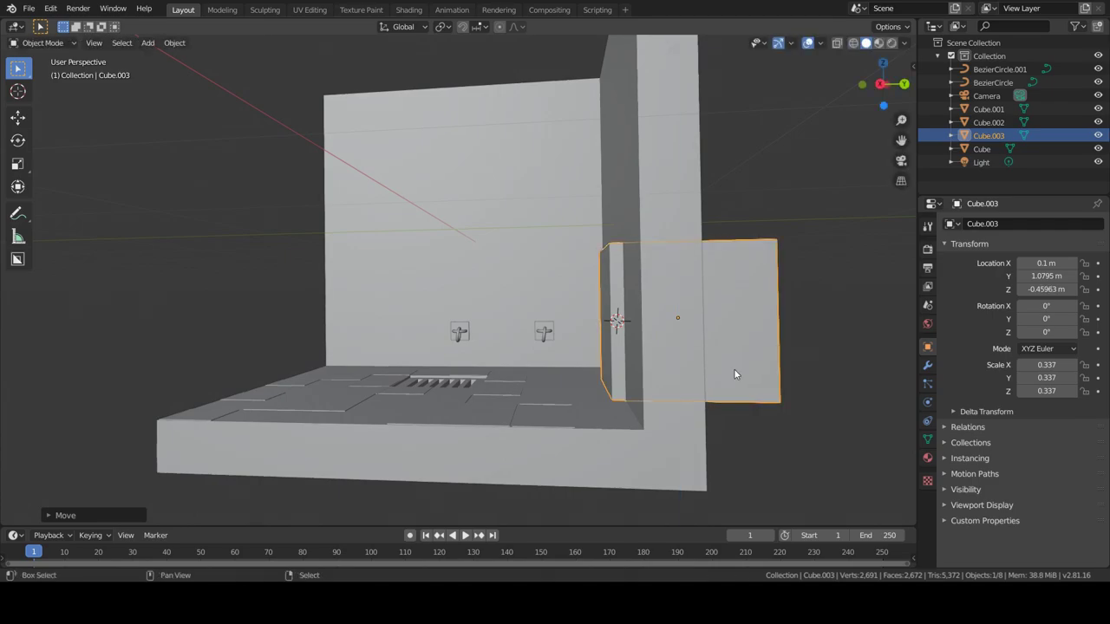
{"action": "middle_click_drag", "start_coordinate": [733, 368], "coordinate": [715, 427]}
{"action": "middle_click_drag", "start_coordinate": [696, 311], "coordinate": [699, 321]}
{"action": "key", "text": "g"}
{"action": "key", "text": "x"}
{"action": "left_click", "coordinate": [752, 363]}
- Extrude the cube's top face upward into a tall slab
{"action": "key", "text": "Tab"}
{"action": "middle_click_drag", "start_coordinate": [752, 363], "coordinate": [706, 291]}
{"action": "left_click", "coordinate": [706, 291]}
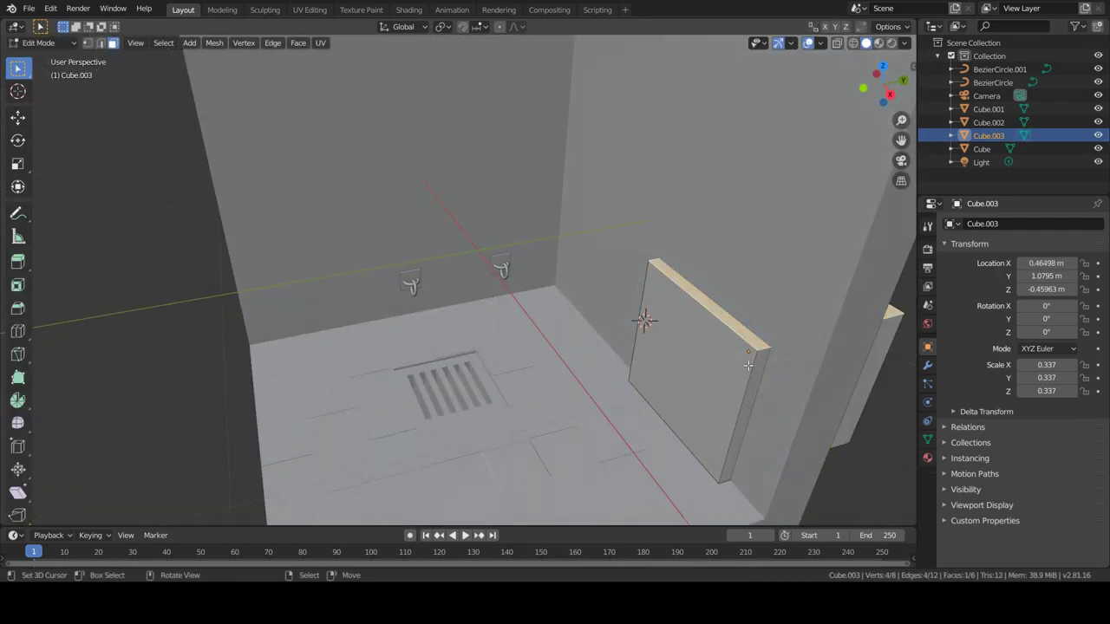
{"action": "key", "text": "e"}
{"action": "left_click", "coordinate": [694, 139]}
{"action": "key", "text": "Tab"}
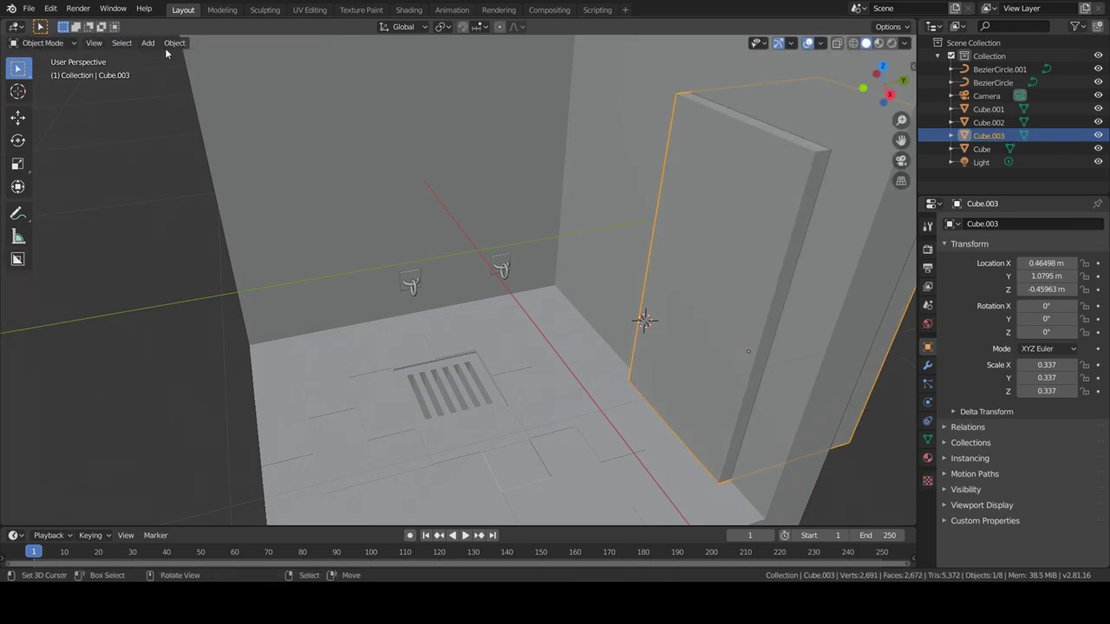
- Apply the slab's scale and bevel its top edges into an arch
{"action": "left_click", "coordinate": [172, 43]}
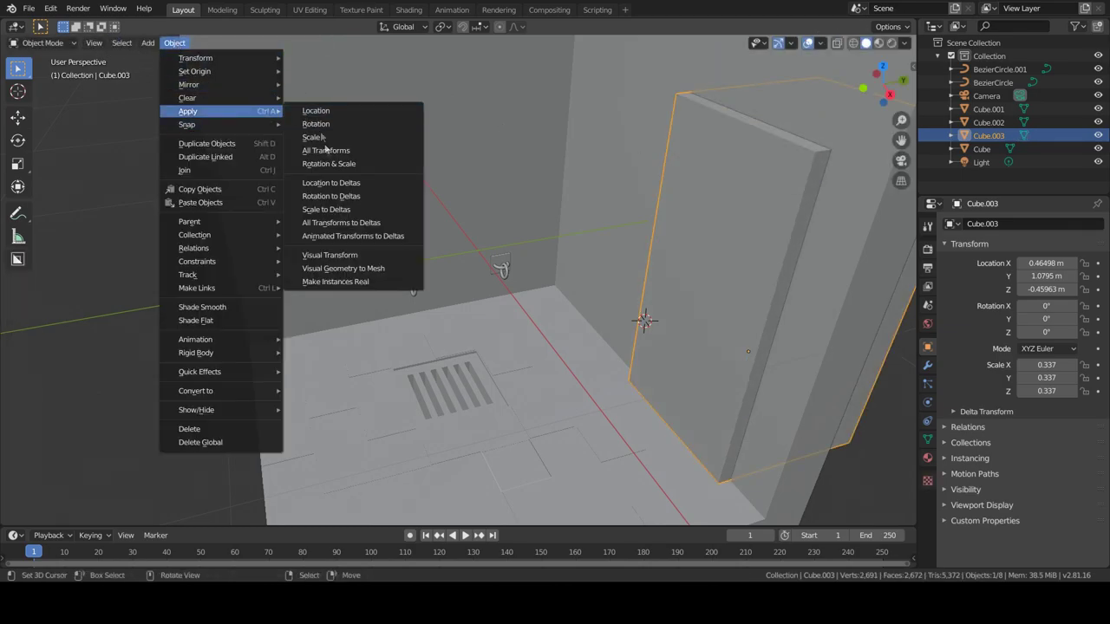
{"action": "left_click", "coordinate": [328, 163]}
{"action": "key", "text": "Tab"}
{"action": "left_click", "coordinate": [815, 161]}
{"action": "left_click", "coordinate": [101, 42]}
{"action": "left_click", "coordinate": [676, 85]}
{"action": "key", "text": "ctrl+b"}
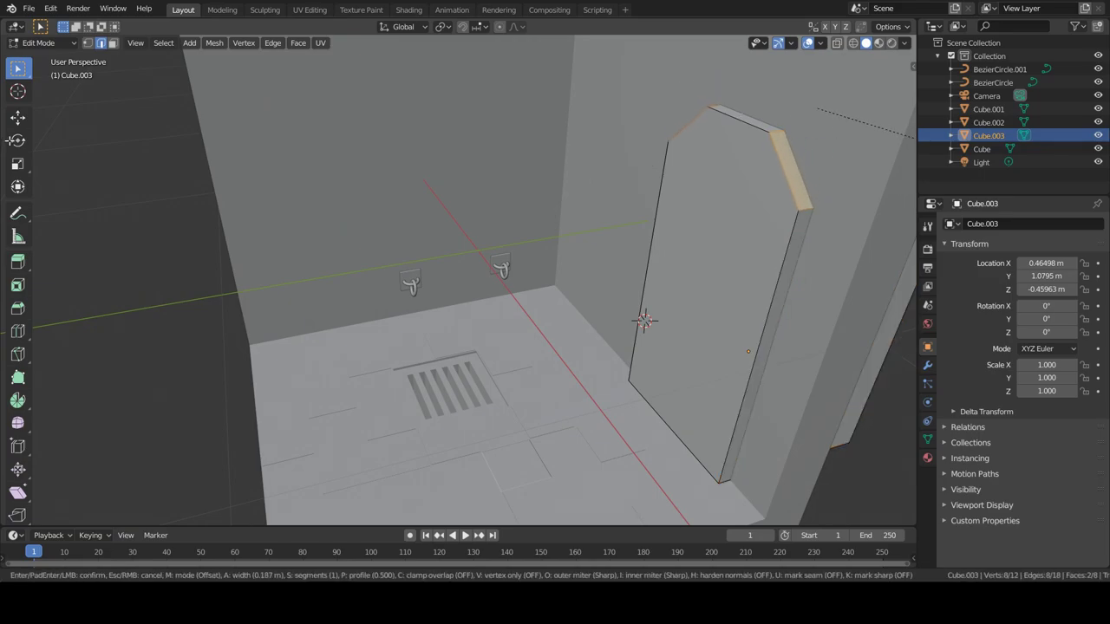
{"action": "key", "text": "Return"}
{"action": "key", "text": "Tab"}
- Boolean-cut the arched slab out of the wall with Hard Ops and delete the cutter
{"action": "mouse_move", "coordinate": [641, 313]}
{"action": "middle_mouse_down"}
{"action": "mouse_move", "coordinate": [636, 305]}
{"action": "mouse_move", "coordinate": [713, 304]}
{"action": "middle_mouse_up"}
{"action": "left_click", "coordinate": [713, 304], "text": "shift"}
{"action": "key", "text": "q"}
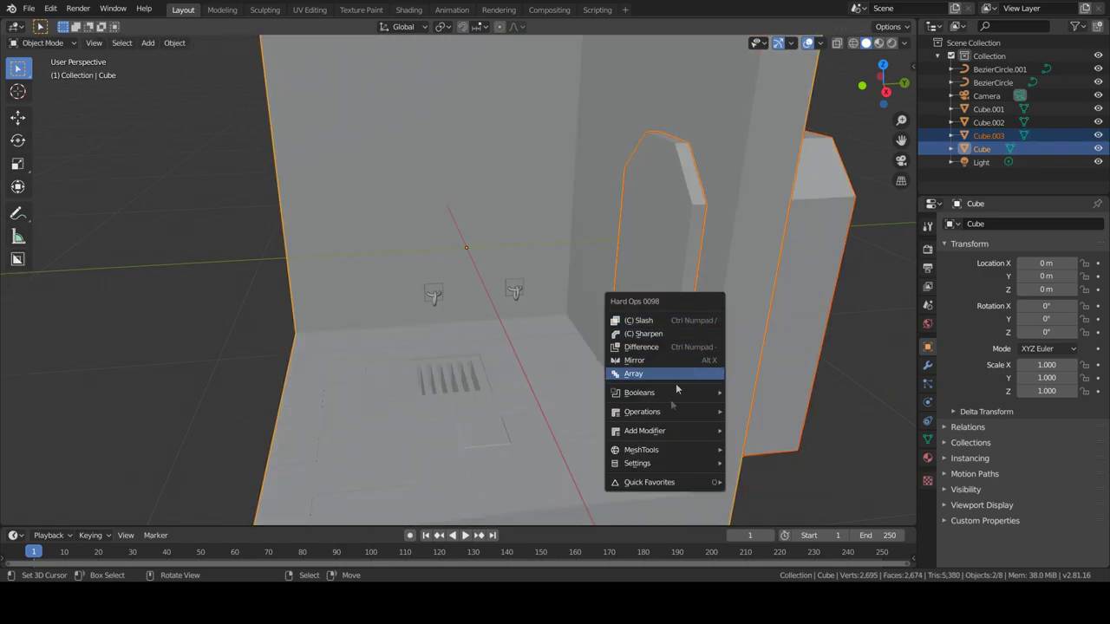
{"action": "mouse_move", "coordinate": [659, 393]}
{"action": "left_click", "coordinate": [761, 438]}
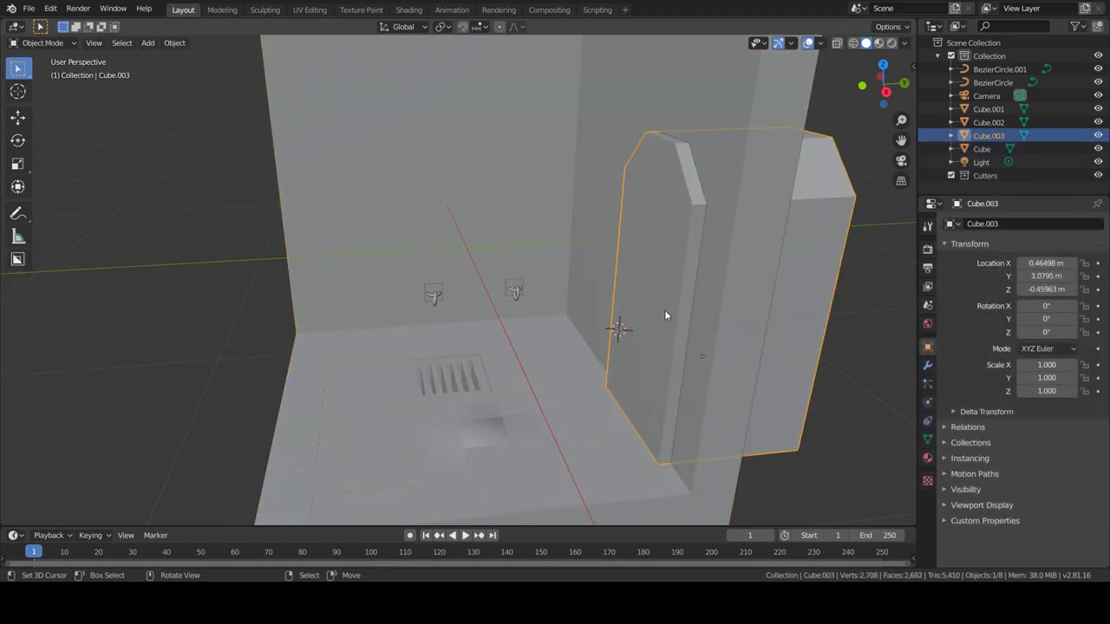
{"action": "key", "text": "Delete"}
{"action": "mouse_move", "coordinate": [663, 308]}
{"action": "middle_mouse_down"}
{"action": "mouse_move", "coordinate": [638, 323]}
{"action": "mouse_move", "coordinate": [550, 304]}
{"action": "mouse_move", "coordinate": [531, 312]}
{"action": "mouse_move", "coordinate": [520, 349]}
{"action": "middle_mouse_up"}
- Mark all of the room mesh's edges sharp with Hard Ops Set SSharp
{"action": "scroll", "coordinate": [520, 442], "scroll_direction": "up", "scroll_amount": 3}
{"action": "scroll", "coordinate": [460, 337], "scroll_direction": "up", "scroll_amount": 3}
{"action": "left_click", "coordinate": [461, 334]}
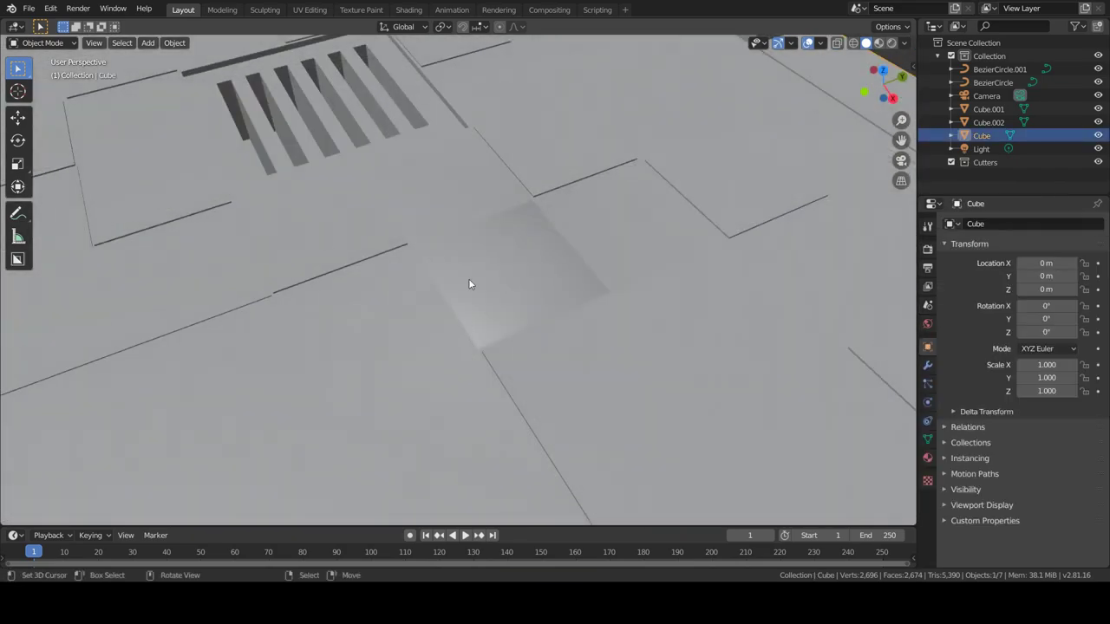
{"action": "key", "text": "Tab"}
{"action": "key", "text": "a"}
{"action": "key", "text": "q"}
{"action": "left_click", "coordinate": [462, 241]}
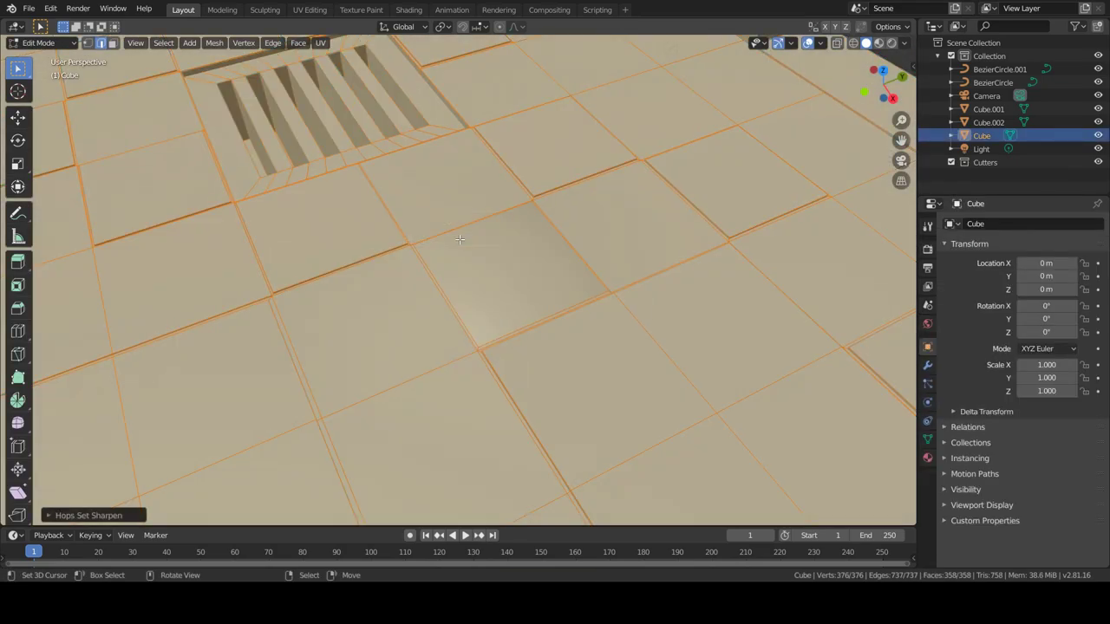
{"action": "left_click", "coordinate": [459, 303]}
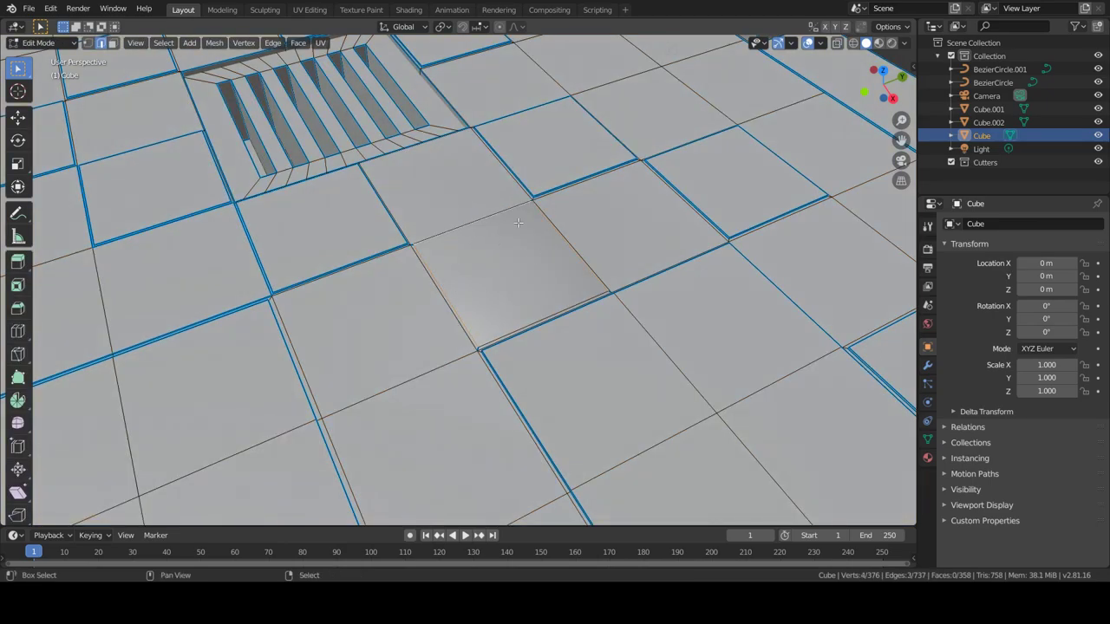
{"action": "key", "text": "Tab"}
- Try an edge loop cut across the room wall, then cancel it
{"action": "scroll", "coordinate": [535, 298], "scroll_direction": "down", "scroll_amount": 4}
{"action": "mouse_move", "coordinate": [510, 289]}
{"action": "middle_mouse_down"}
{"action": "mouse_move", "coordinate": [520, 298]}
{"action": "mouse_move", "coordinate": [445, 266]}
{"action": "mouse_move", "coordinate": [460, 347]}
{"action": "mouse_move", "coordinate": [431, 350]}
{"action": "middle_mouse_up"}
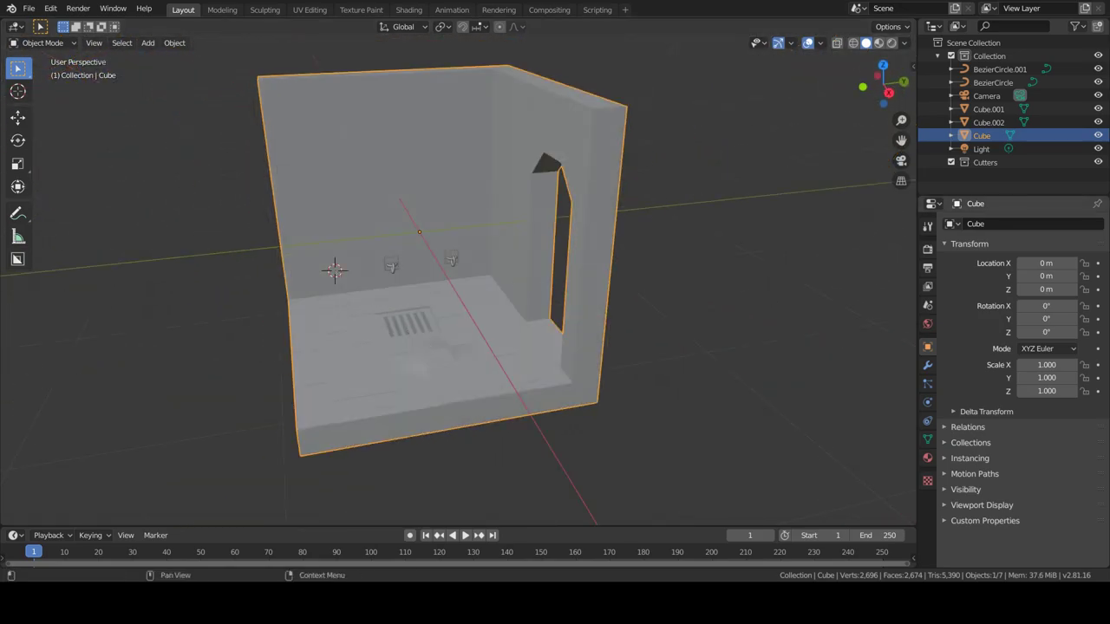
{"action": "scroll", "coordinate": [316, 383], "scroll_direction": "up", "scroll_amount": 3}
{"action": "key", "text": "Tab"}
{"action": "middle_click_drag", "start_coordinate": [317, 383], "coordinate": [298, 307]}
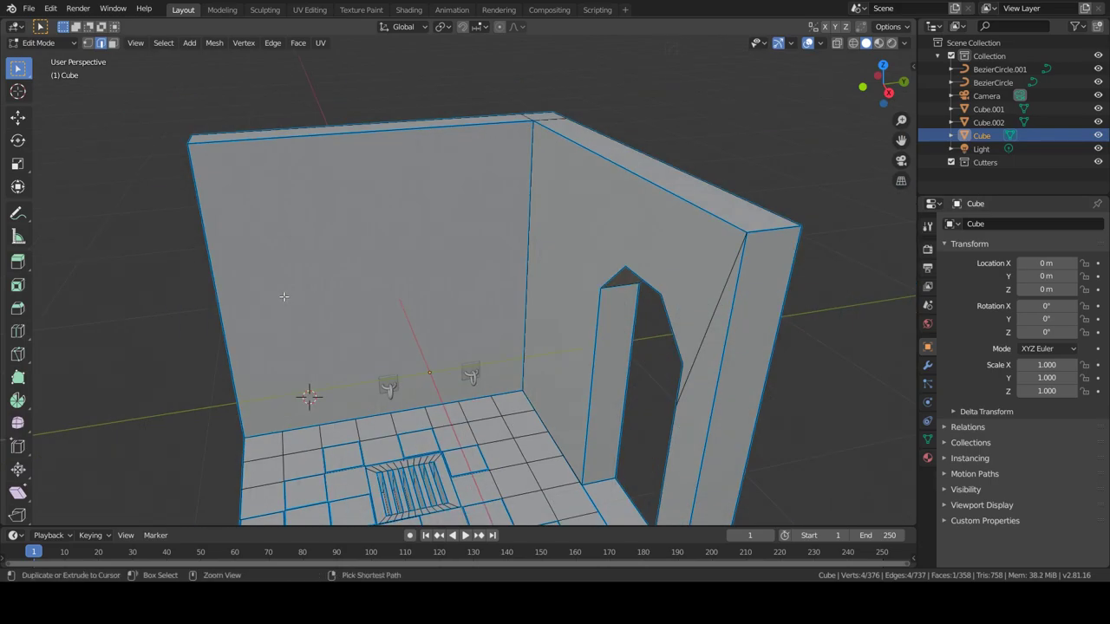
{"action": "left_click", "coordinate": [346, 136]}
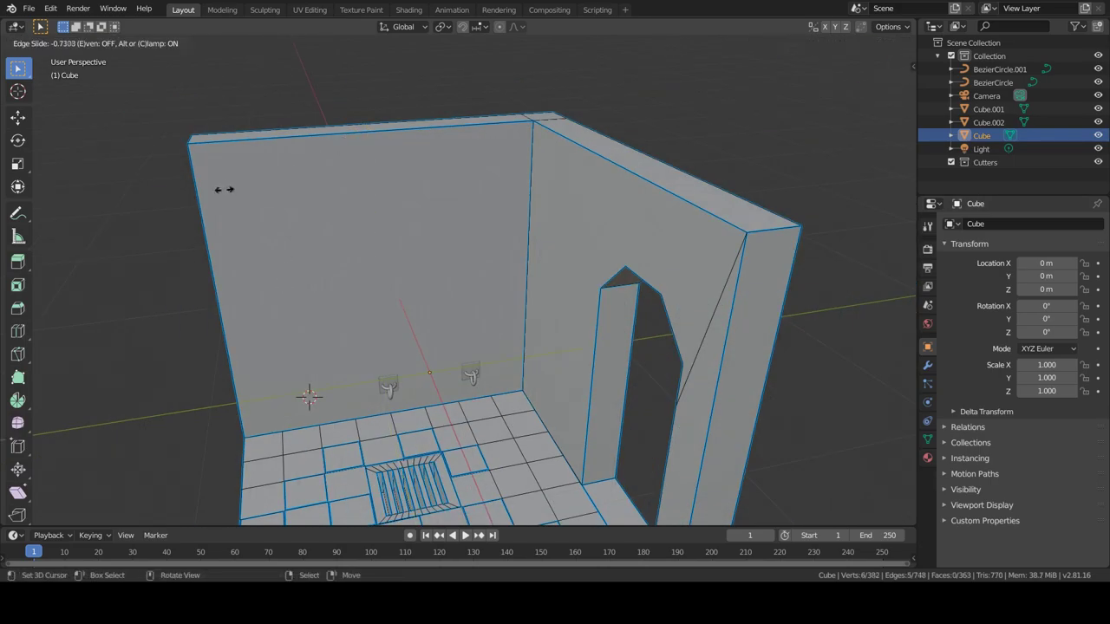
{"action": "right_click", "coordinate": [212, 185]}
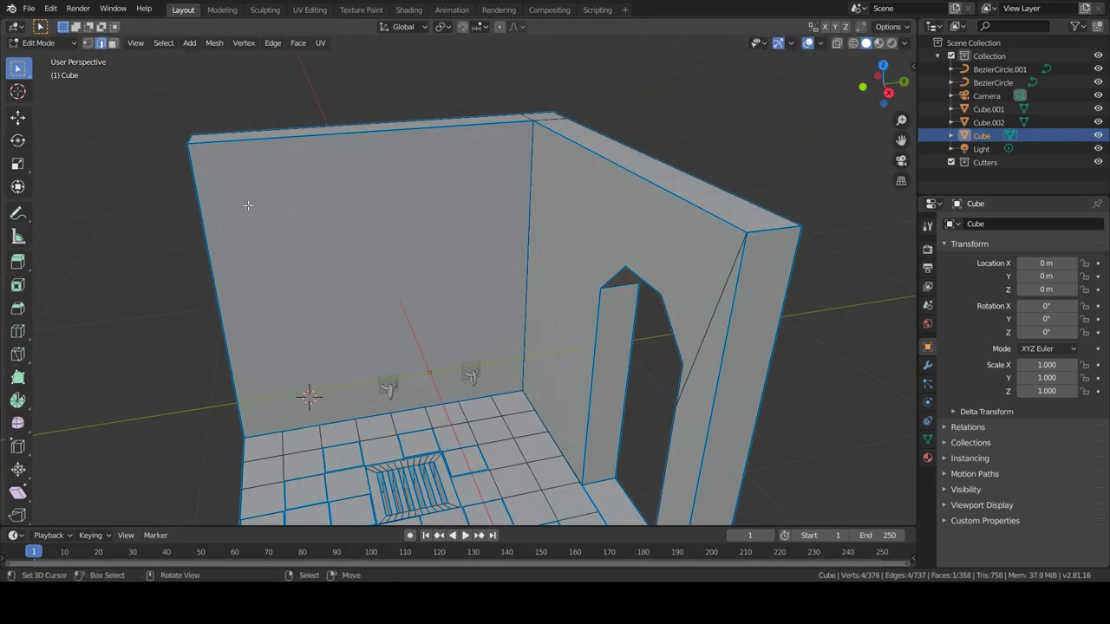
- Add a small cube and lower it to the floor against the left wall
{"action": "key", "text": "Tab"}
{"action": "key", "text": "shift+a"}
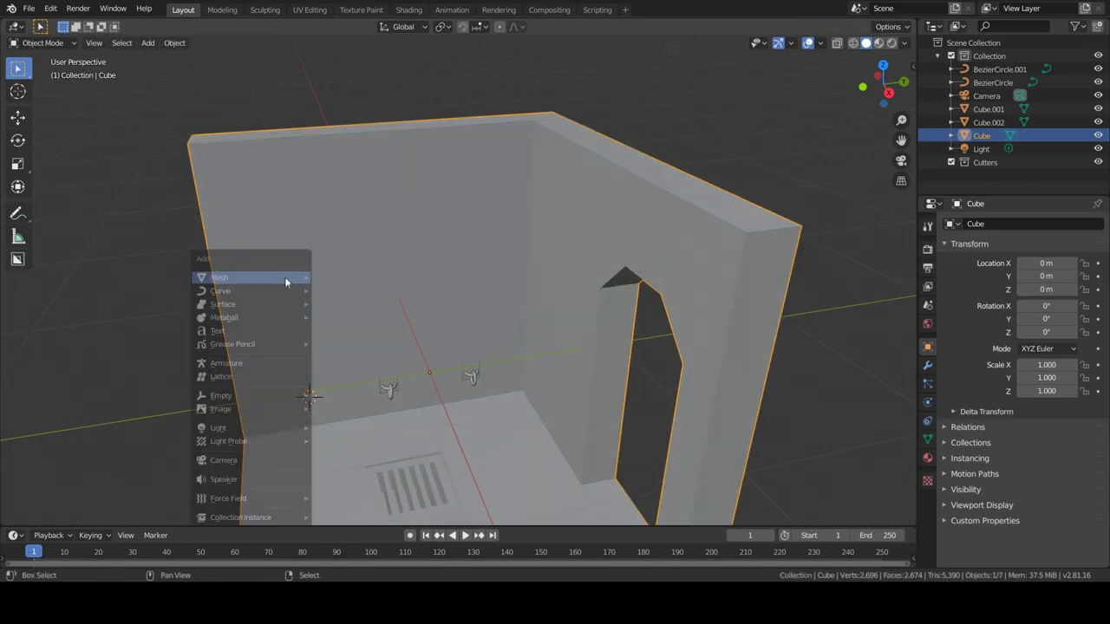
{"action": "left_click", "coordinate": [339, 293]}
{"action": "key", "text": "s"}
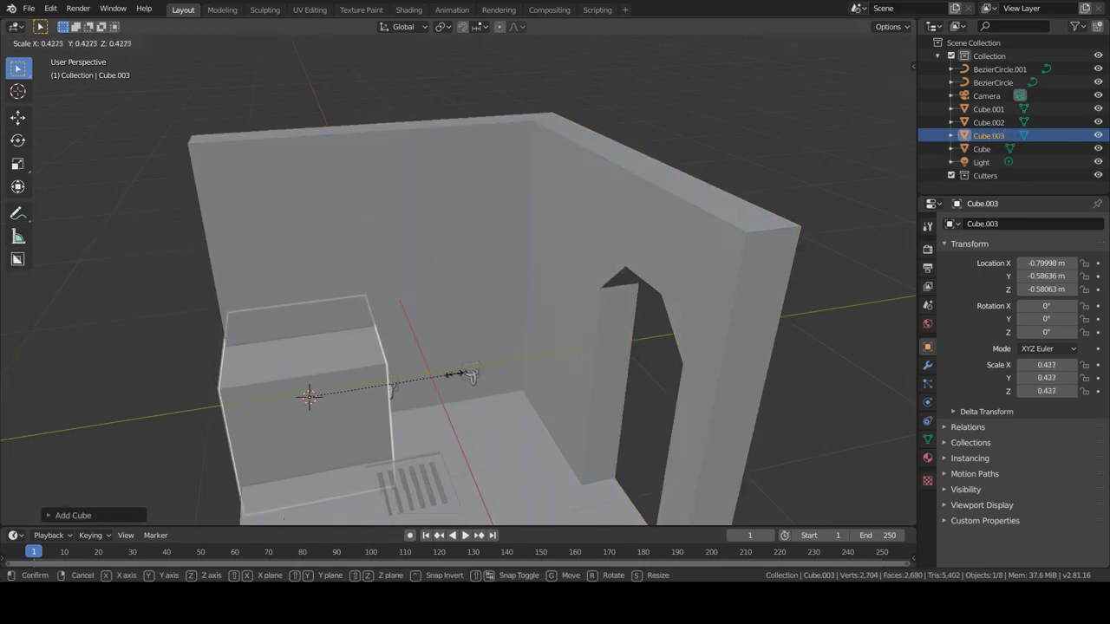
{"action": "left_click", "coordinate": [386, 388]}
{"action": "key", "text": "g"}
{"action": "key", "text": "z"}
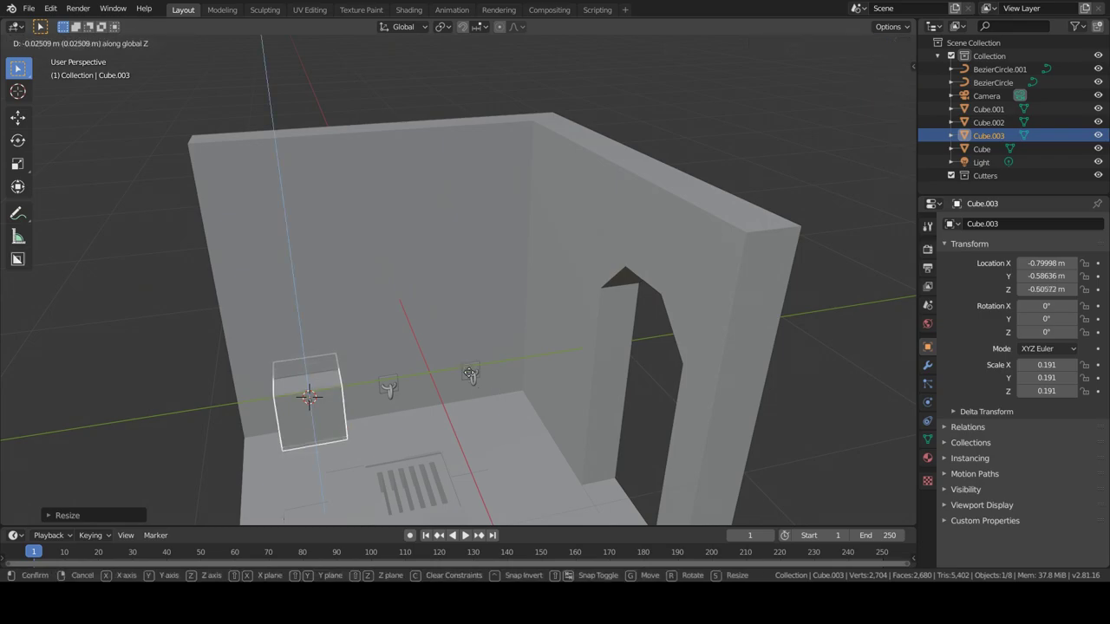
{"action": "left_click", "coordinate": [389, 369]}
- Inset the cube's top face and extrude it up into a pillar reaching the wall top
{"action": "key", "text": "Tab"}
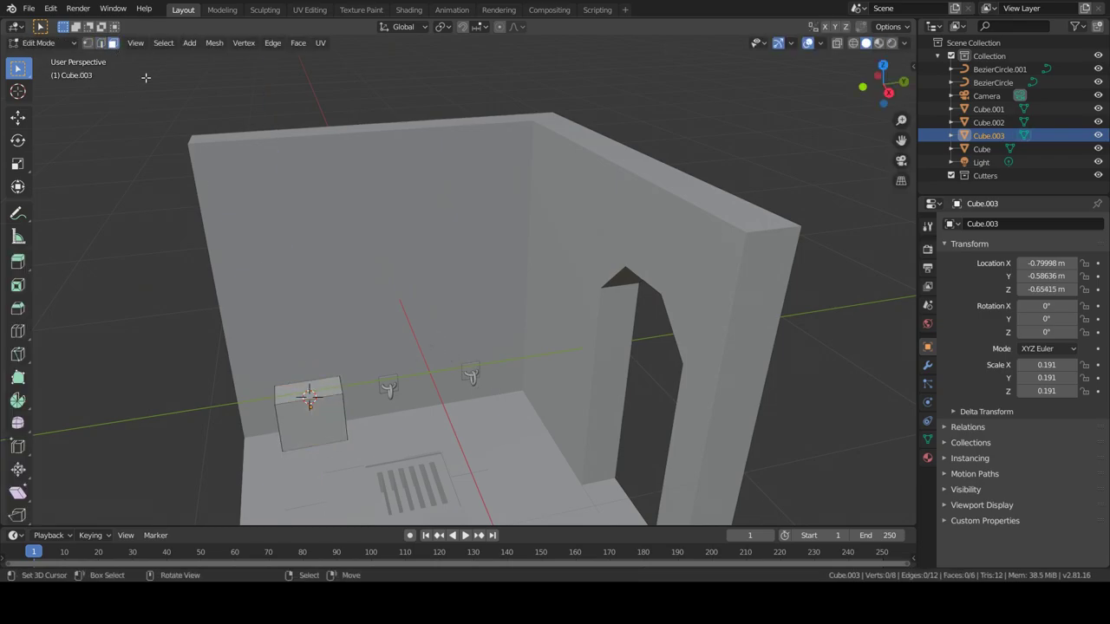
{"action": "left_click", "coordinate": [295, 371]}
{"action": "key", "text": "i"}
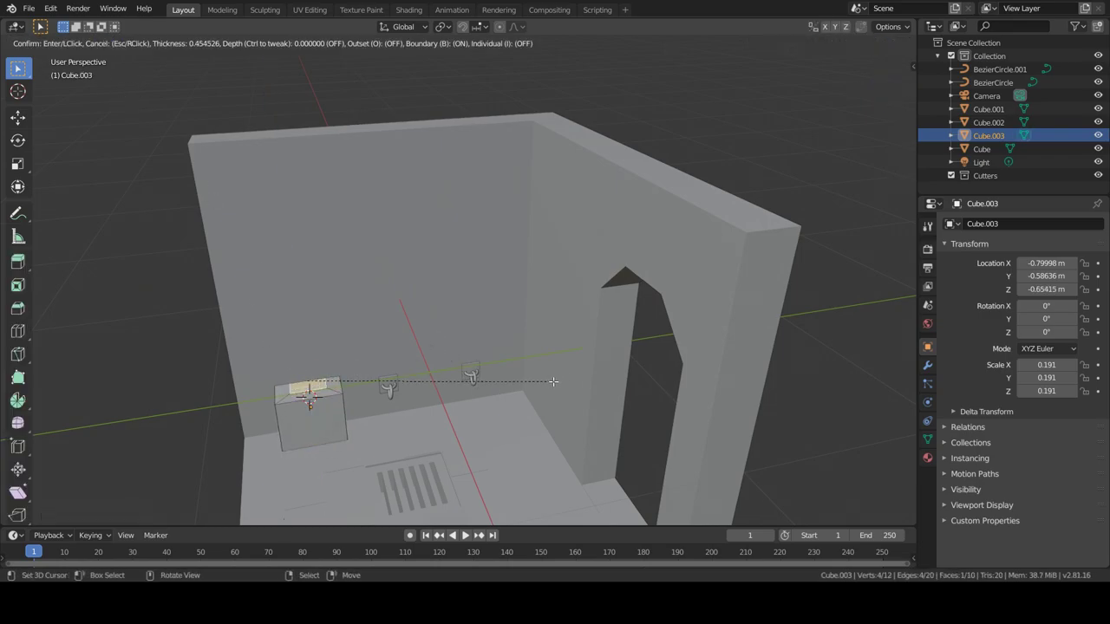
{"action": "left_click", "coordinate": [553, 381]}
{"action": "key", "text": "e"}
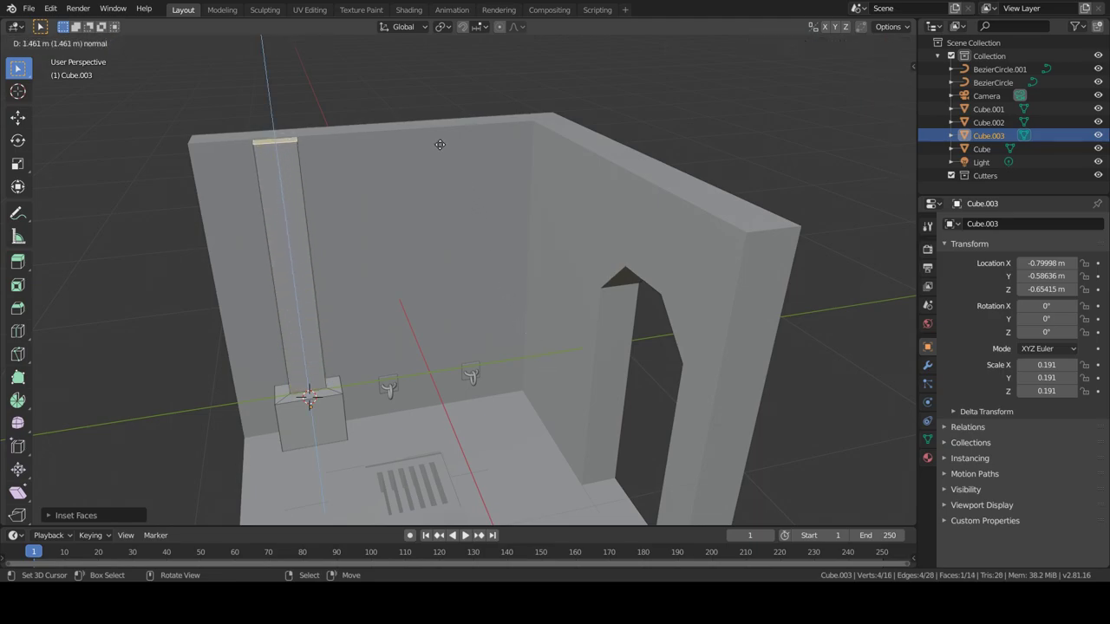
{"action": "left_click", "coordinate": [439, 144]}
{"action": "middle_click_drag", "start_coordinate": [439, 144], "coordinate": [362, 257], "text": "shift"}
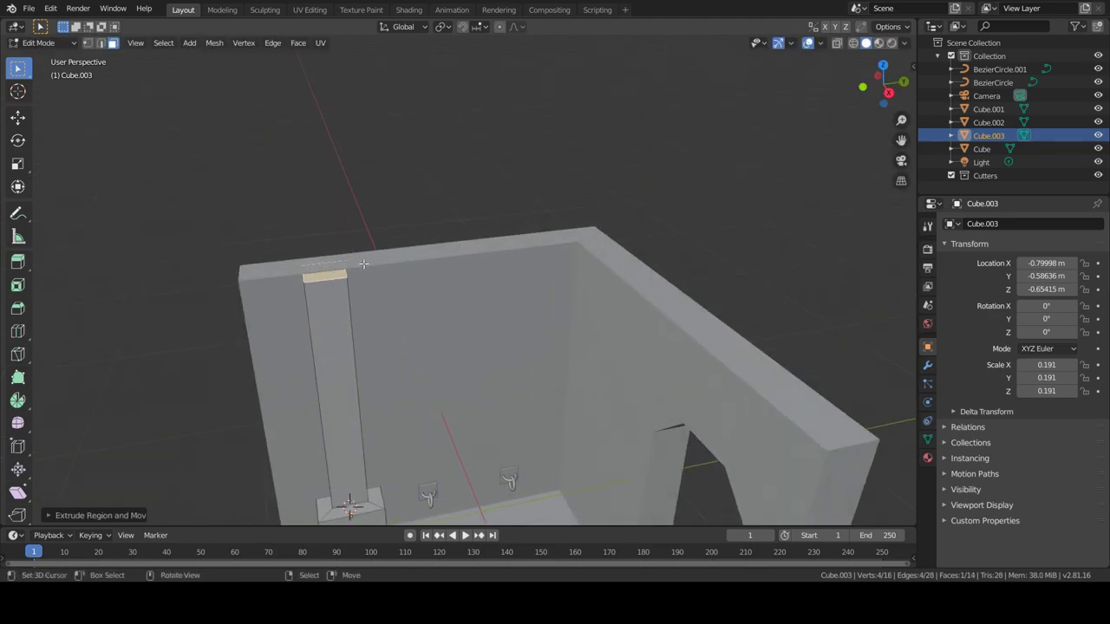
- Flatten the room's wall top strip faces to zero height with S Z 0
{"action": "key", "text": "Tab"}
{"action": "left_click", "coordinate": [379, 264], "text": "shift"}
{"action": "key", "text": "Tab"}
{"action": "left_click", "coordinate": [408, 258]}
{"action": "left_click", "coordinate": [580, 264], "text": "shift"}
{"action": "left_click", "coordinate": [588, 257], "text": "shift"}
{"action": "left_click", "coordinate": [589, 249], "text": "shift"}
{"action": "key", "text": "s"}
{"action": "key", "text": "z"}
{"action": "key", "text": "0"}
{"action": "left_click", "coordinate": [588, 249]}
- Orbit out to view the whole room, then look through the scene camera
{"action": "key", "text": "Tab"}
{"action": "scroll", "coordinate": [478, 301], "scroll_direction": "down", "scroll_amount": 3}
{"action": "middle_click_drag", "start_coordinate": [478, 302], "coordinate": [516, 298]}
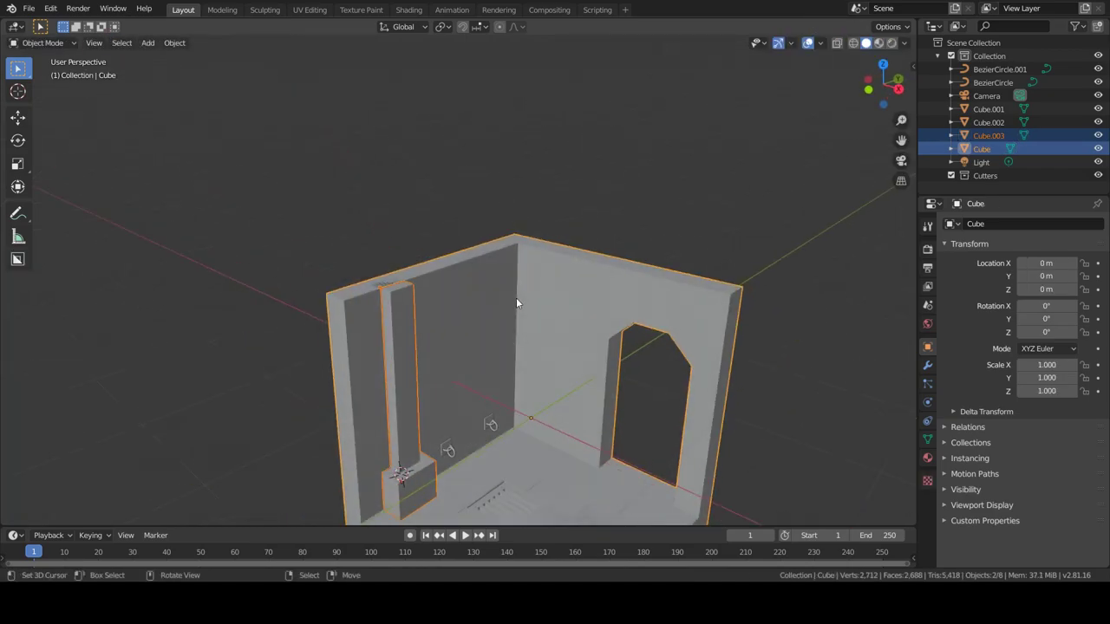
{"action": "key", "text": "KP_0"}
{"action": "scroll", "coordinate": [588, 269], "scroll_direction": "up", "scroll_amount": 3}
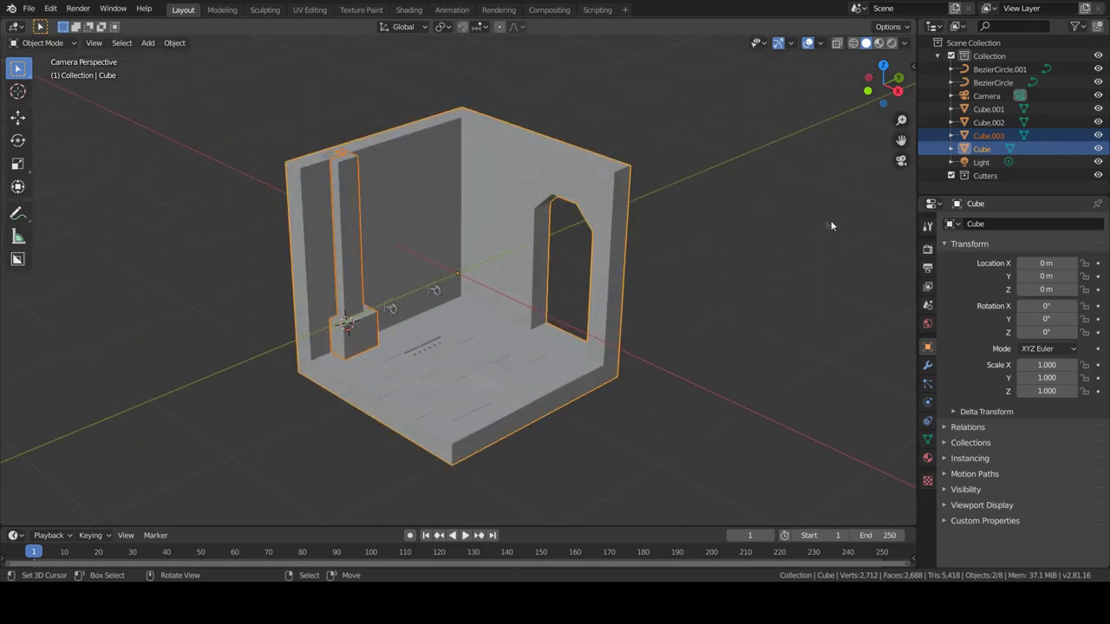
- Leave the camera view and add a new, shrunken cube
{"action": "scroll", "coordinate": [831, 225], "scroll_direction": "down", "scroll_amount": 2}
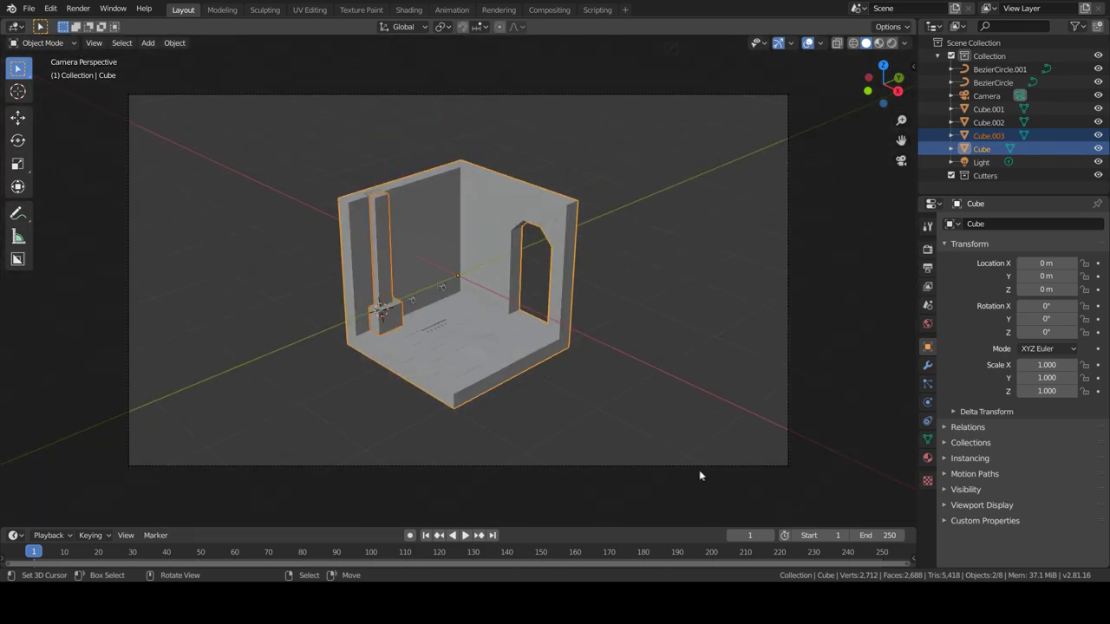
{"action": "left_click", "coordinate": [699, 469]}
{"action": "middle_click_drag", "start_coordinate": [852, 300], "coordinate": [371, 308]}
{"action": "scroll", "coordinate": [268, 337], "scroll_direction": "down", "scroll_amount": 3}
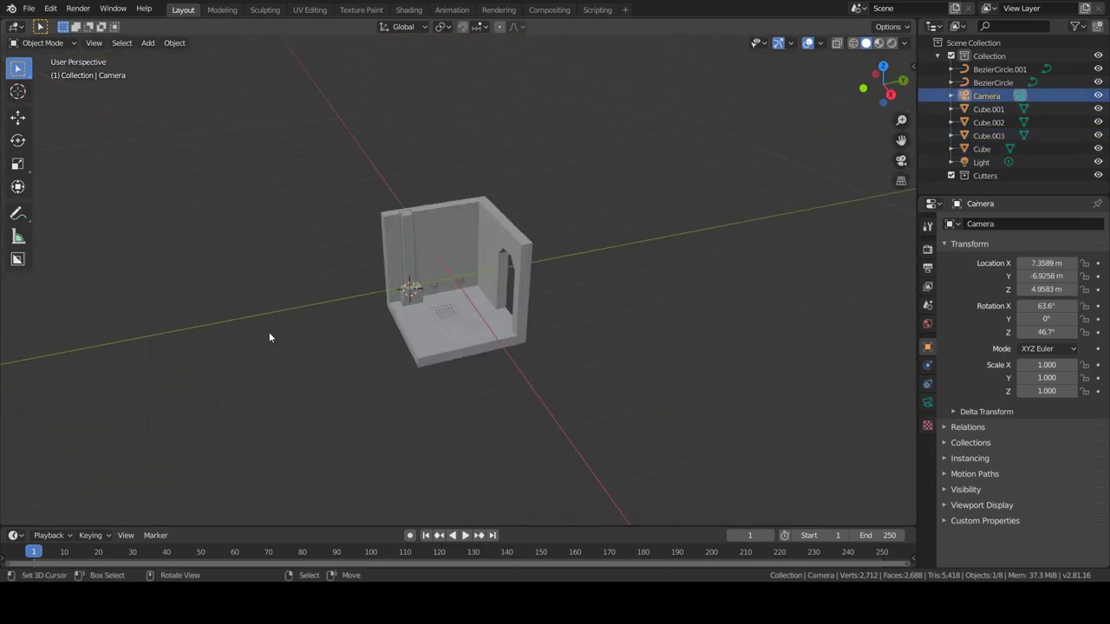
{"action": "scroll", "coordinate": [430, 185], "scroll_direction": "up", "scroll_amount": 7}
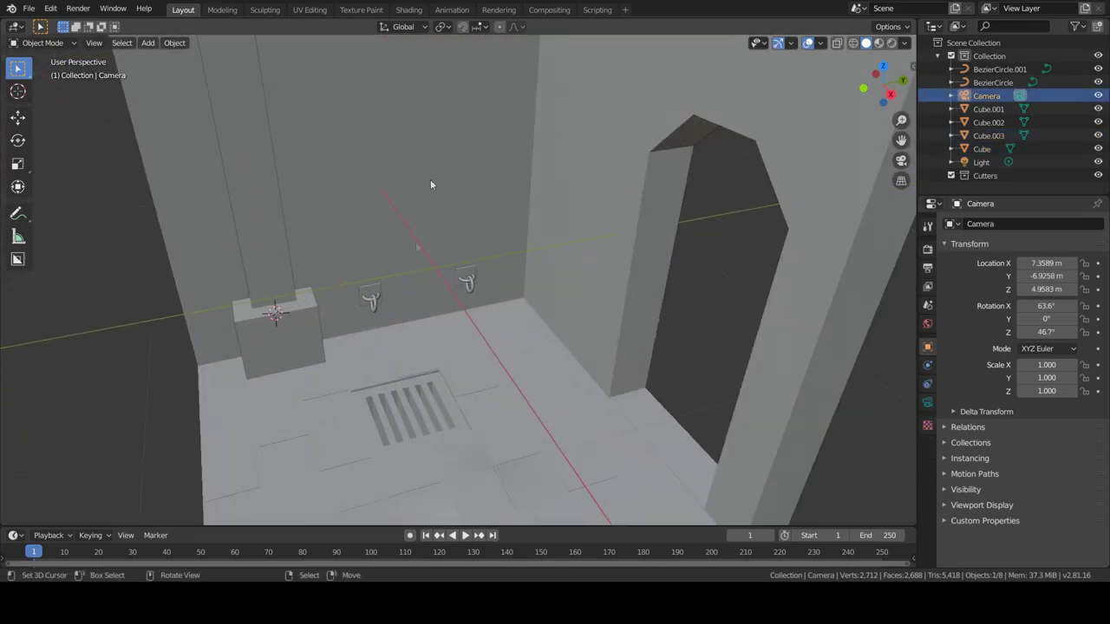
{"action": "key", "text": "shift+a"}
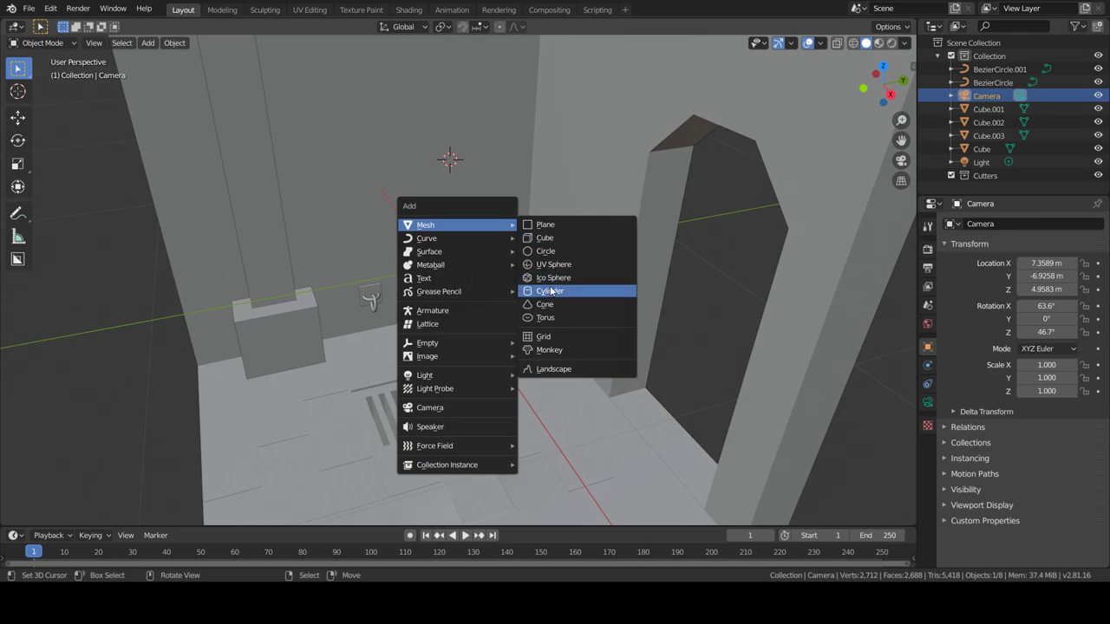
{"action": "left_click", "coordinate": [544, 238]}
{"action": "scroll", "coordinate": [789, 276], "scroll_direction": "down", "scroll_amount": 3}
{"action": "key", "text": "s"}
{"action": "left_click", "coordinate": [474, 236]}
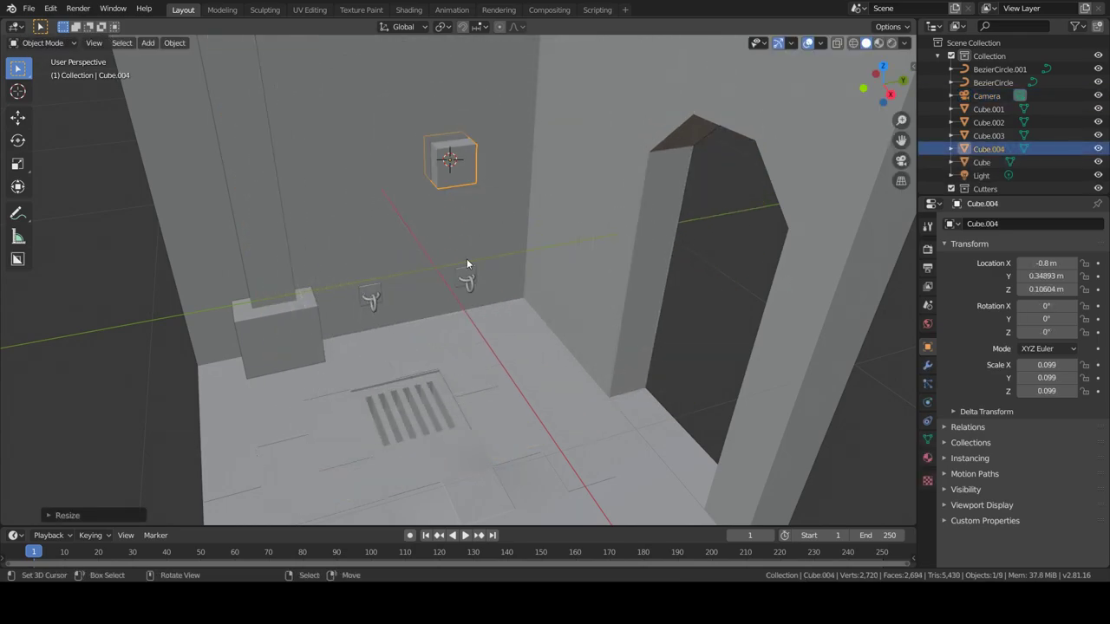
{"action": "middle_click_drag", "start_coordinate": [474, 236], "coordinate": [654, 281]}
- Flatten the cube along X into a thin plate and widen it along Y
{"action": "key", "text": "s"}
{"action": "key", "text": "x"}
{"action": "left_click", "coordinate": [468, 227]}
{"action": "middle_click_drag", "start_coordinate": [468, 227], "coordinate": [533, 258]}
{"action": "key", "text": "s"}
{"action": "key", "text": "y"}
{"action": "left_click", "coordinate": [708, 227]}
- Duplicate the panel and move the copy up above the original
{"action": "key", "text": "shift+d"}
{"action": "key", "text": "z"}
{"action": "left_click", "coordinate": [621, 204]}
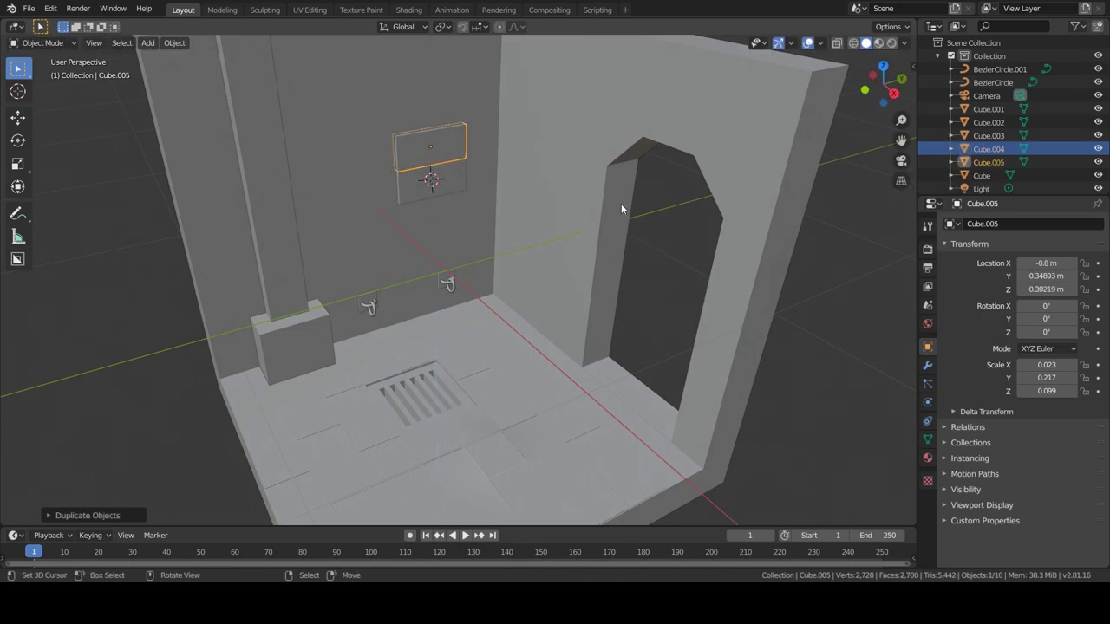
{"action": "key", "text": "g"}
{"action": "left_click", "coordinate": [581, 240]}
{"action": "scroll", "coordinate": [581, 239], "scroll_direction": "down", "scroll_amount": 5}
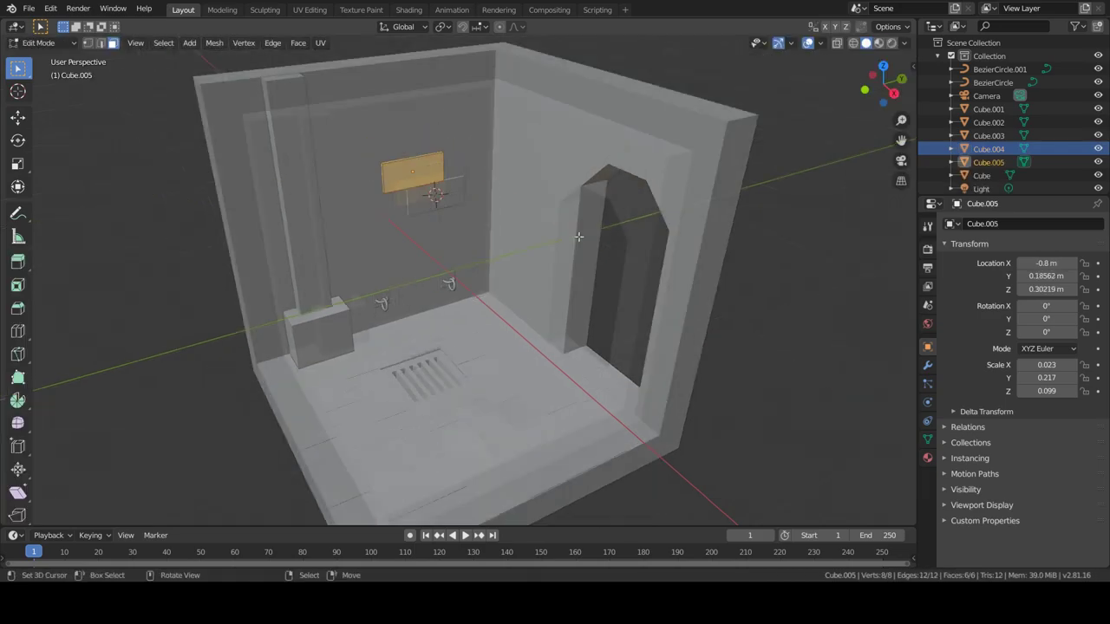
{"action": "key", "text": "KP_0"}
- Set the camera's lens type to Orthographic in its Object Data properties
{"action": "left_click", "coordinate": [687, 382]}
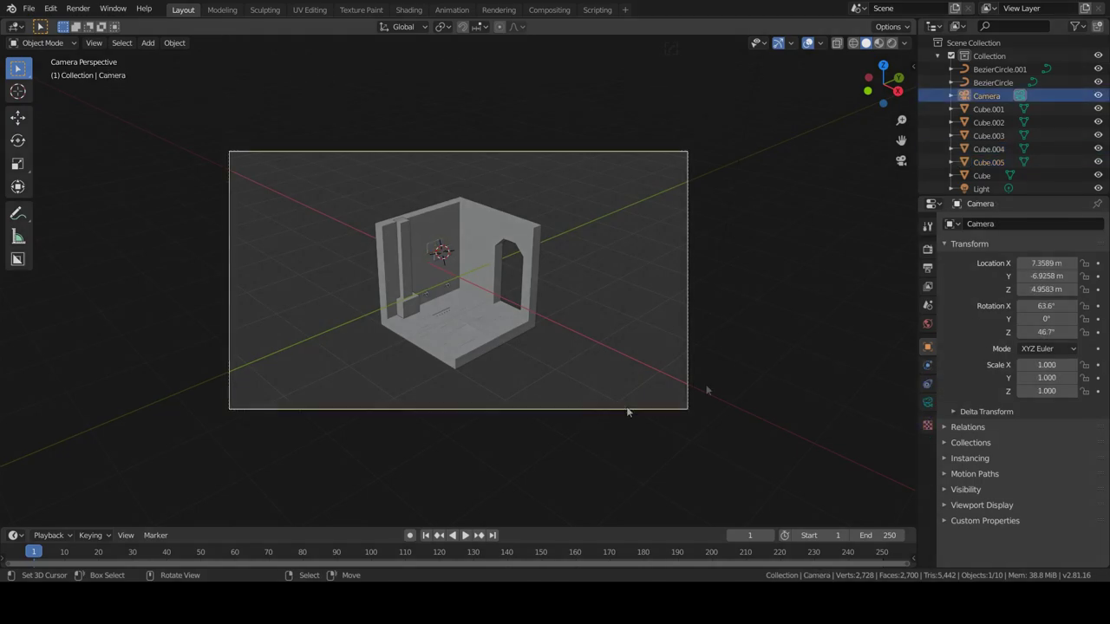
{"action": "left_click", "coordinate": [927, 401]}
{"action": "left_click", "coordinate": [1044, 263]}
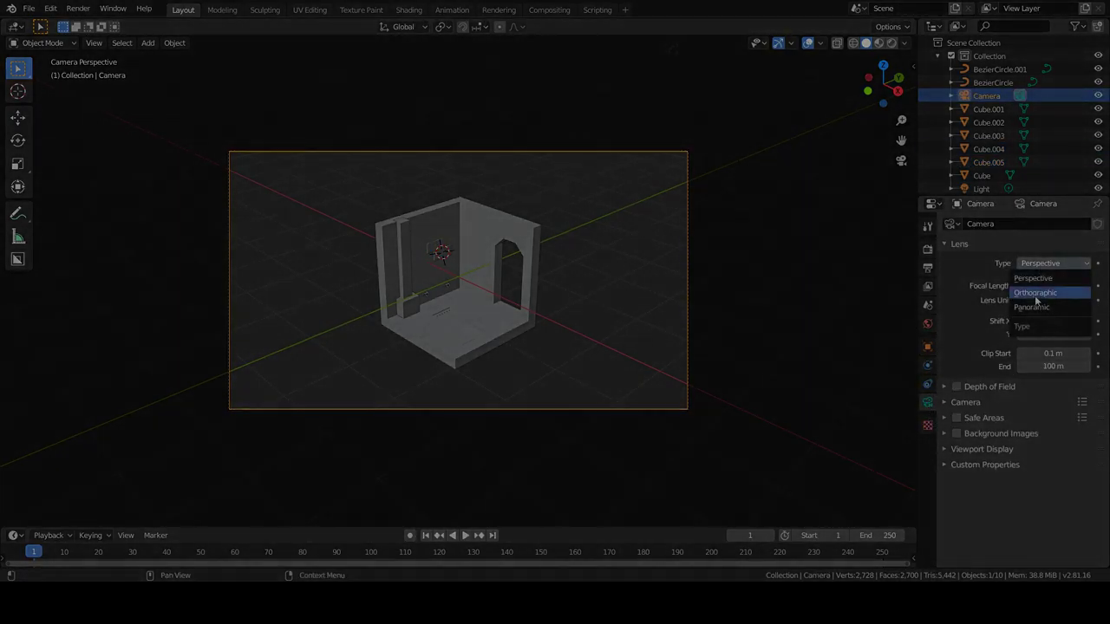
{"action": "left_click", "coordinate": [1036, 295]}
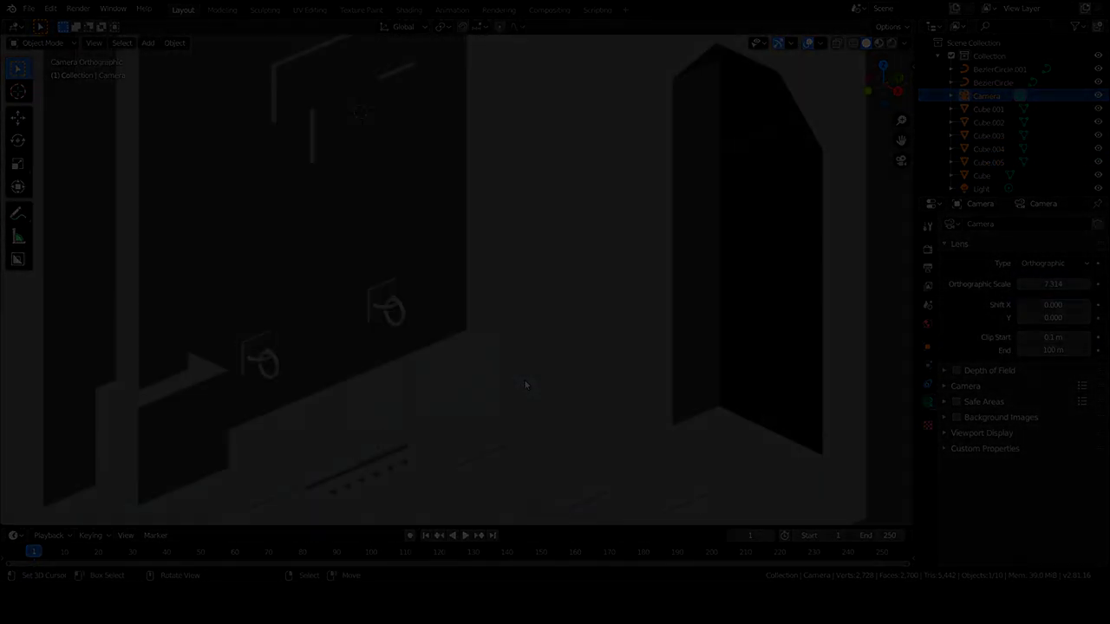